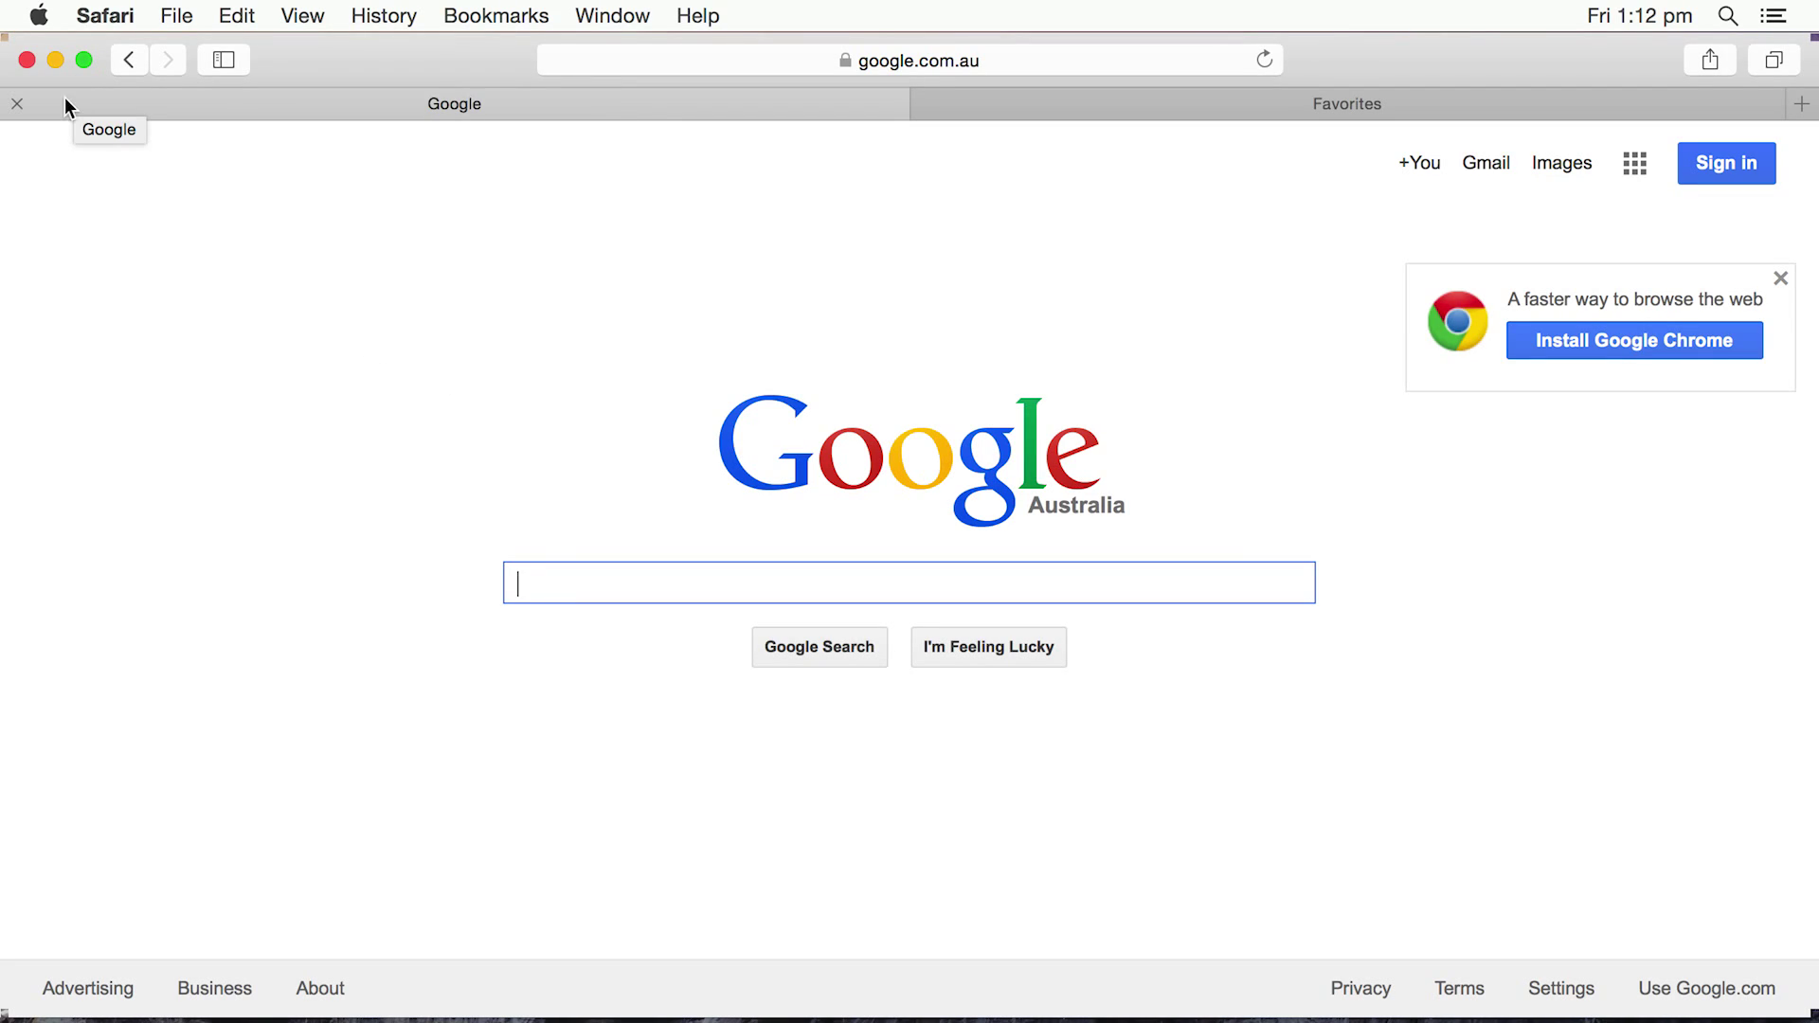
# Briefly open System Preferences from the Apple menu and close it
pyautogui.click(39, 17)
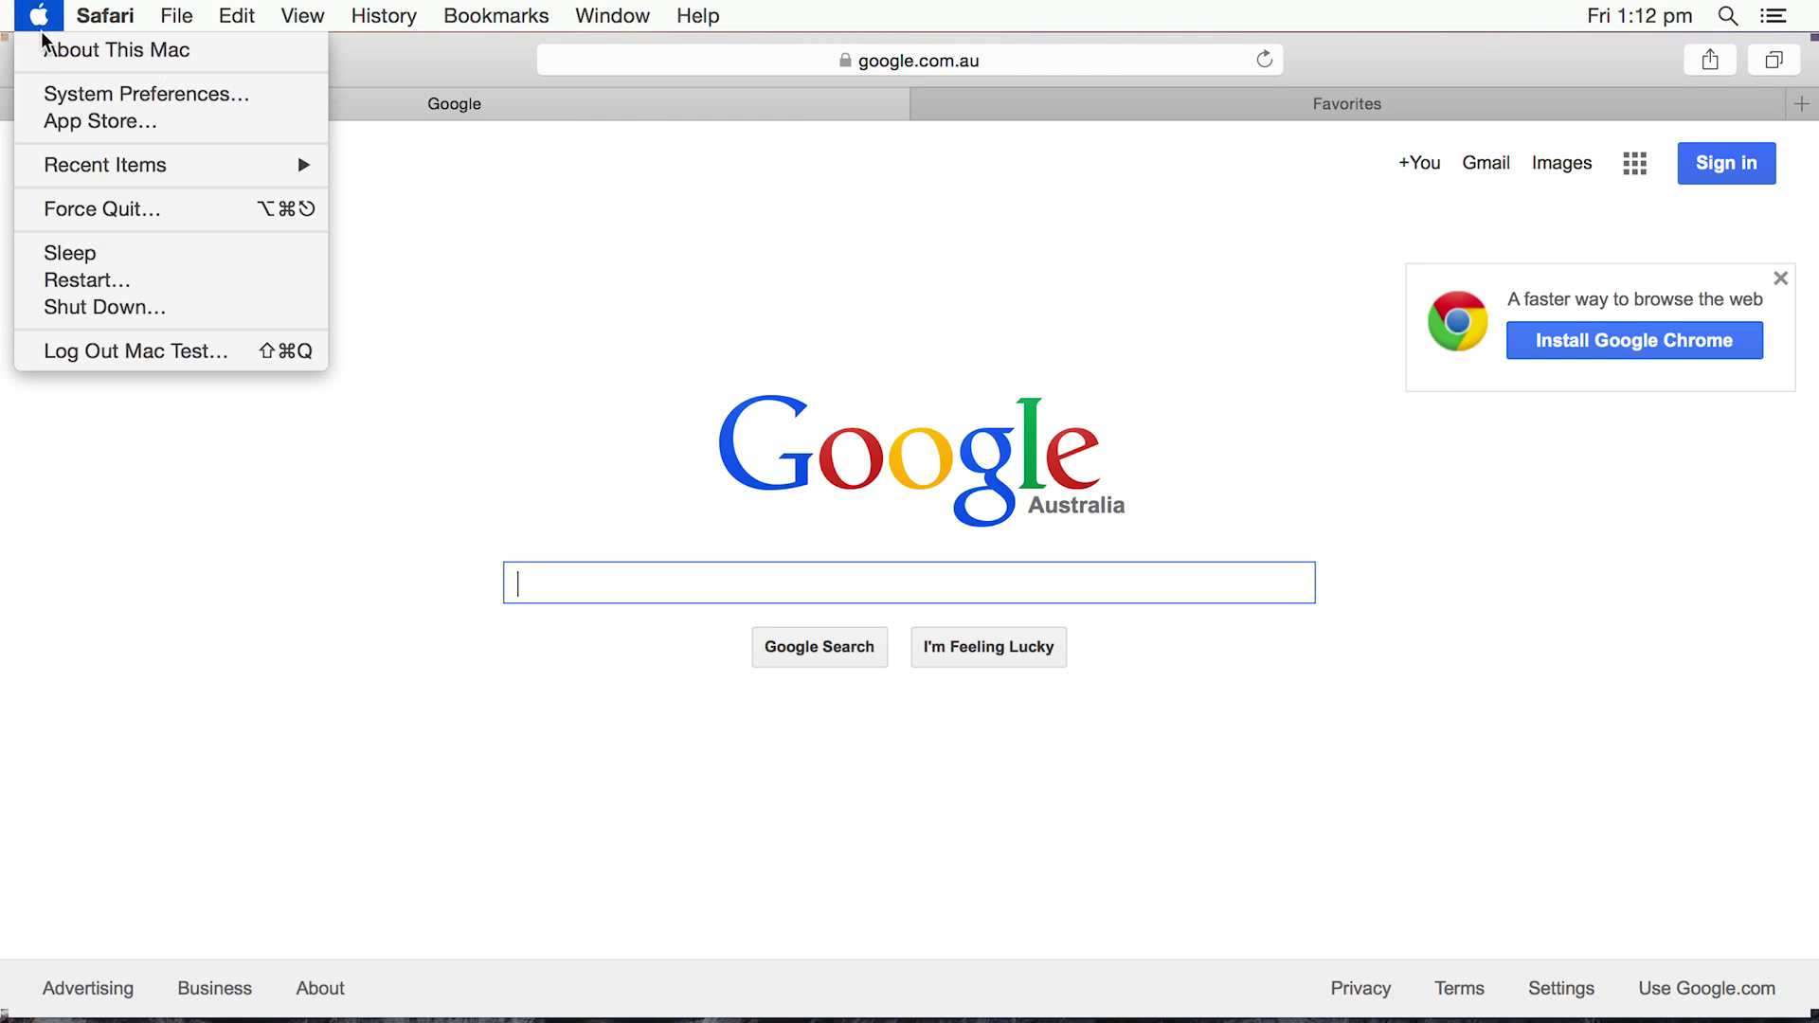
pyautogui.click(59, 95)
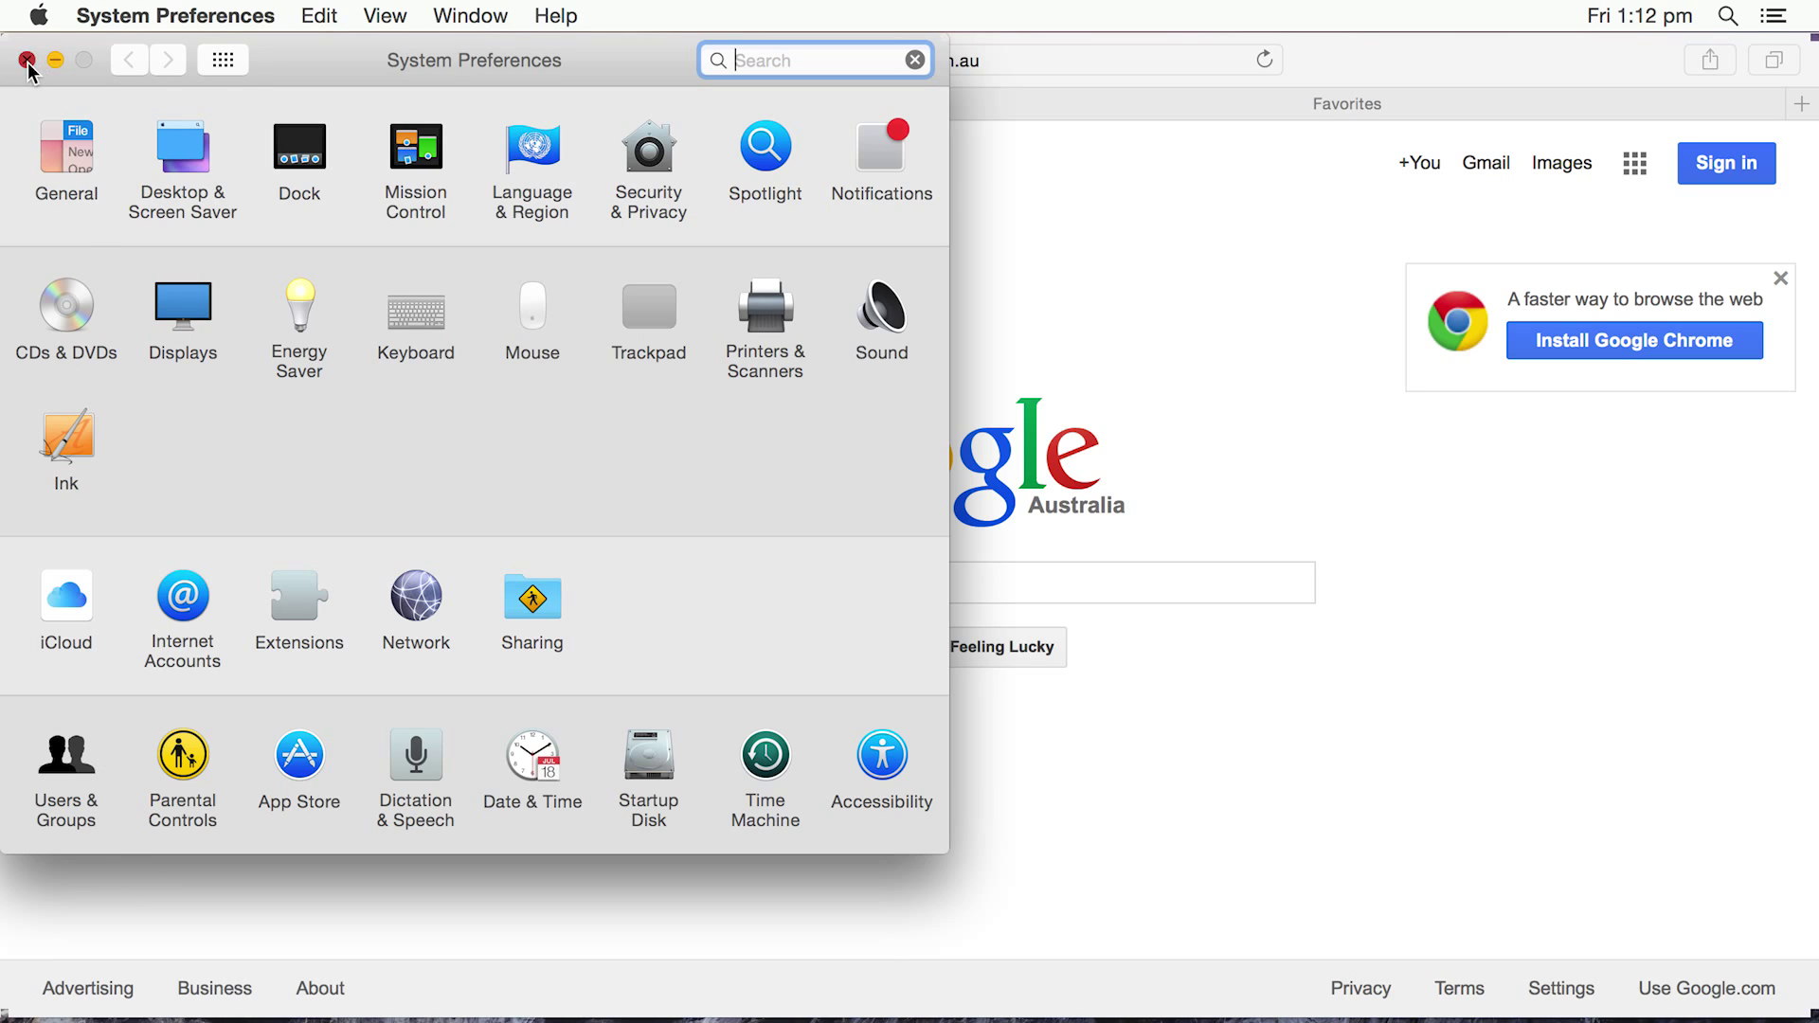
pyautogui.click(27, 61)
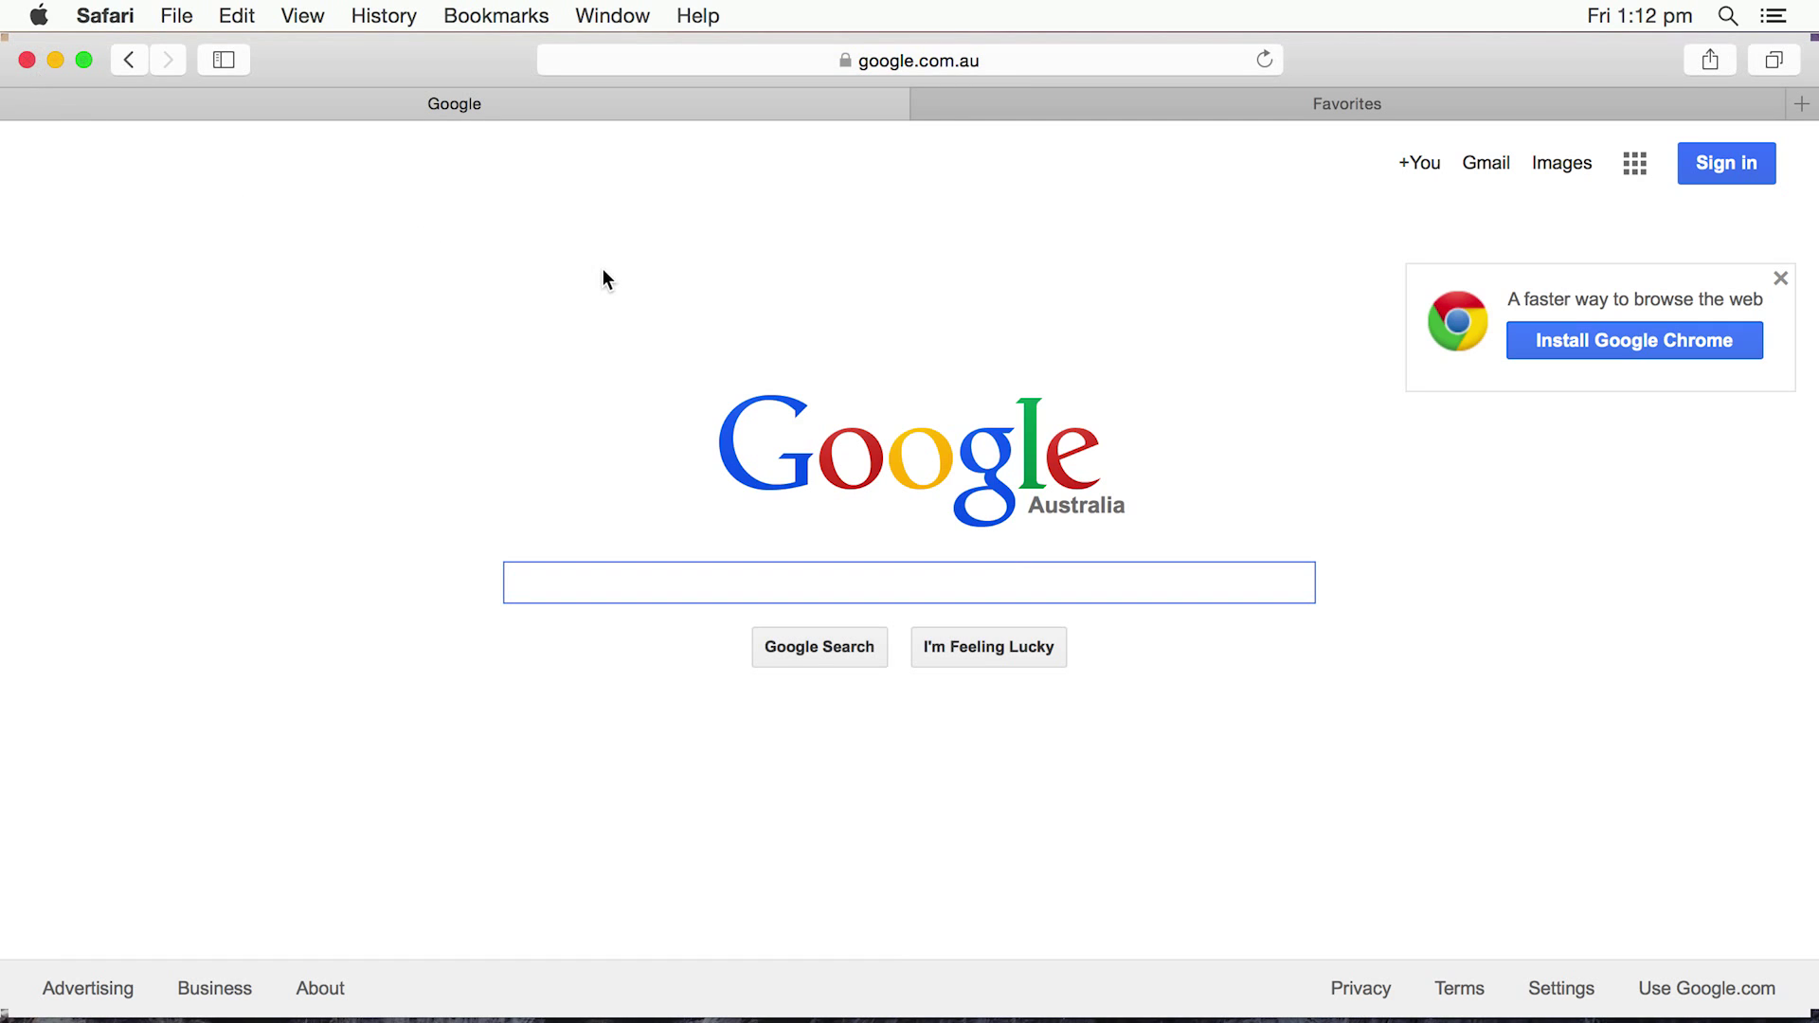
# Run java -version in Terminal, confirm no Java runtime, and open Oracle's JDK download site
pyautogui.press('super+space')
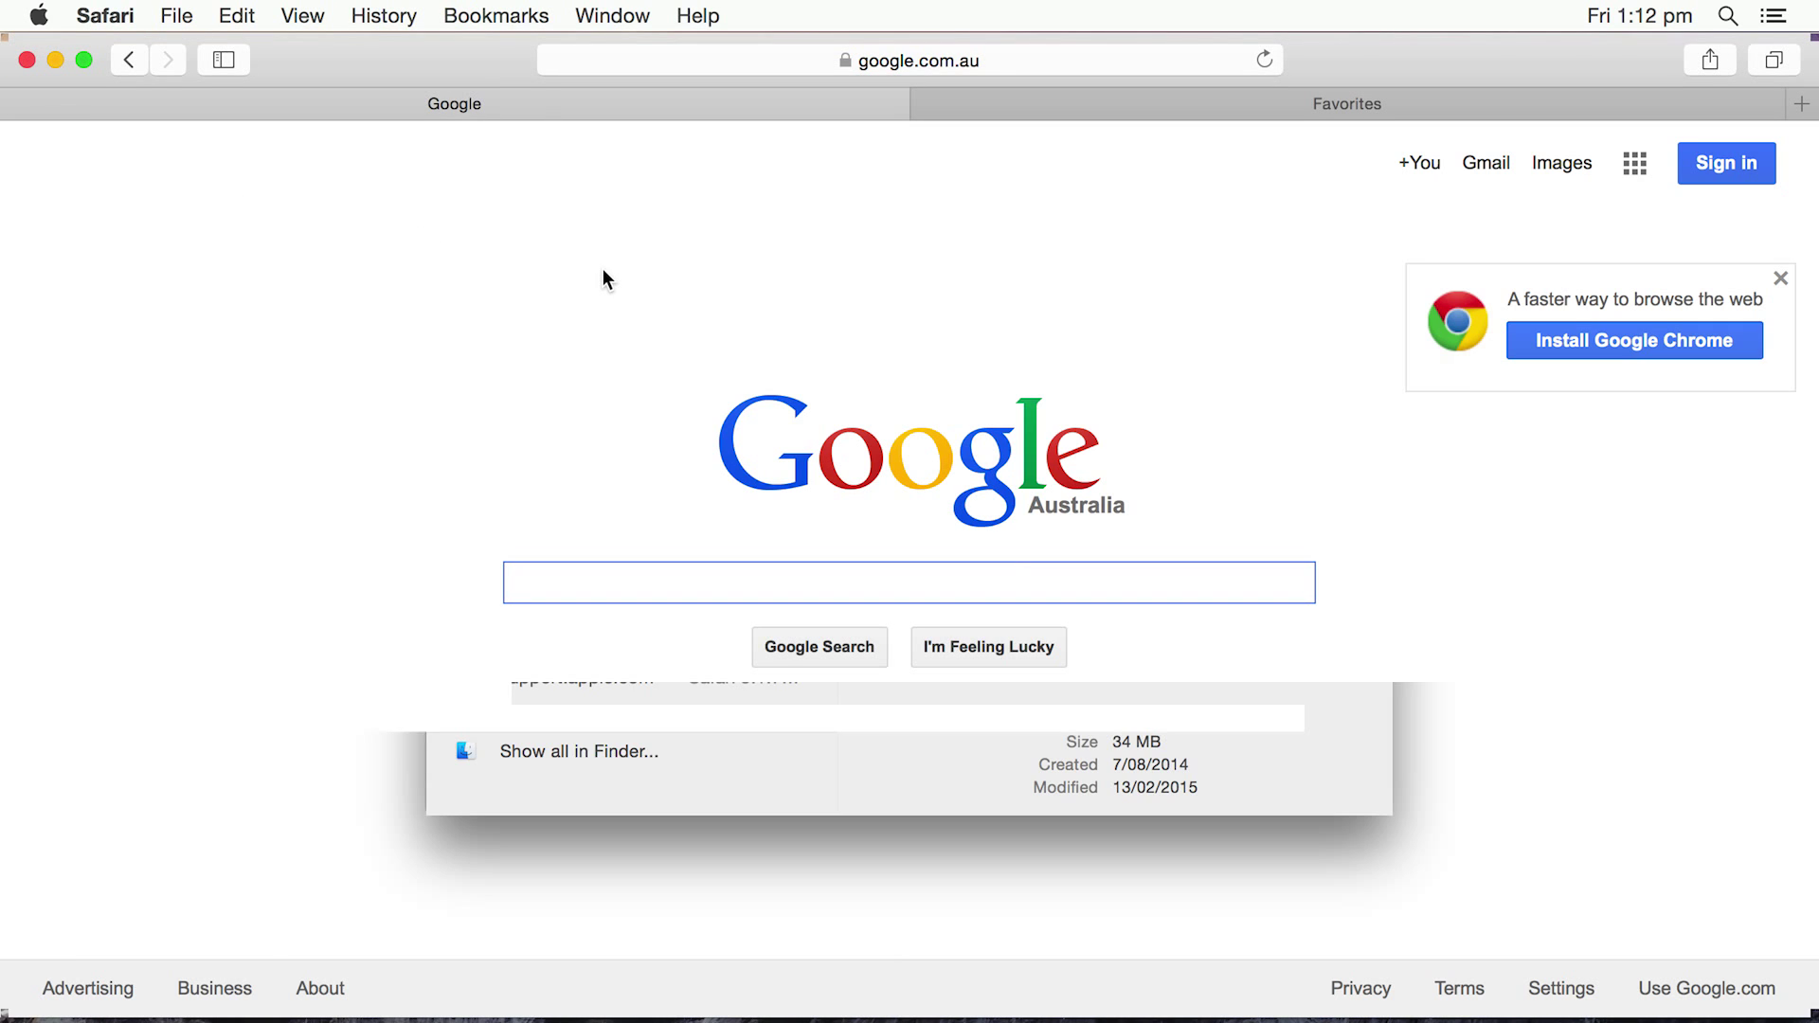
pyautogui.write('Term')
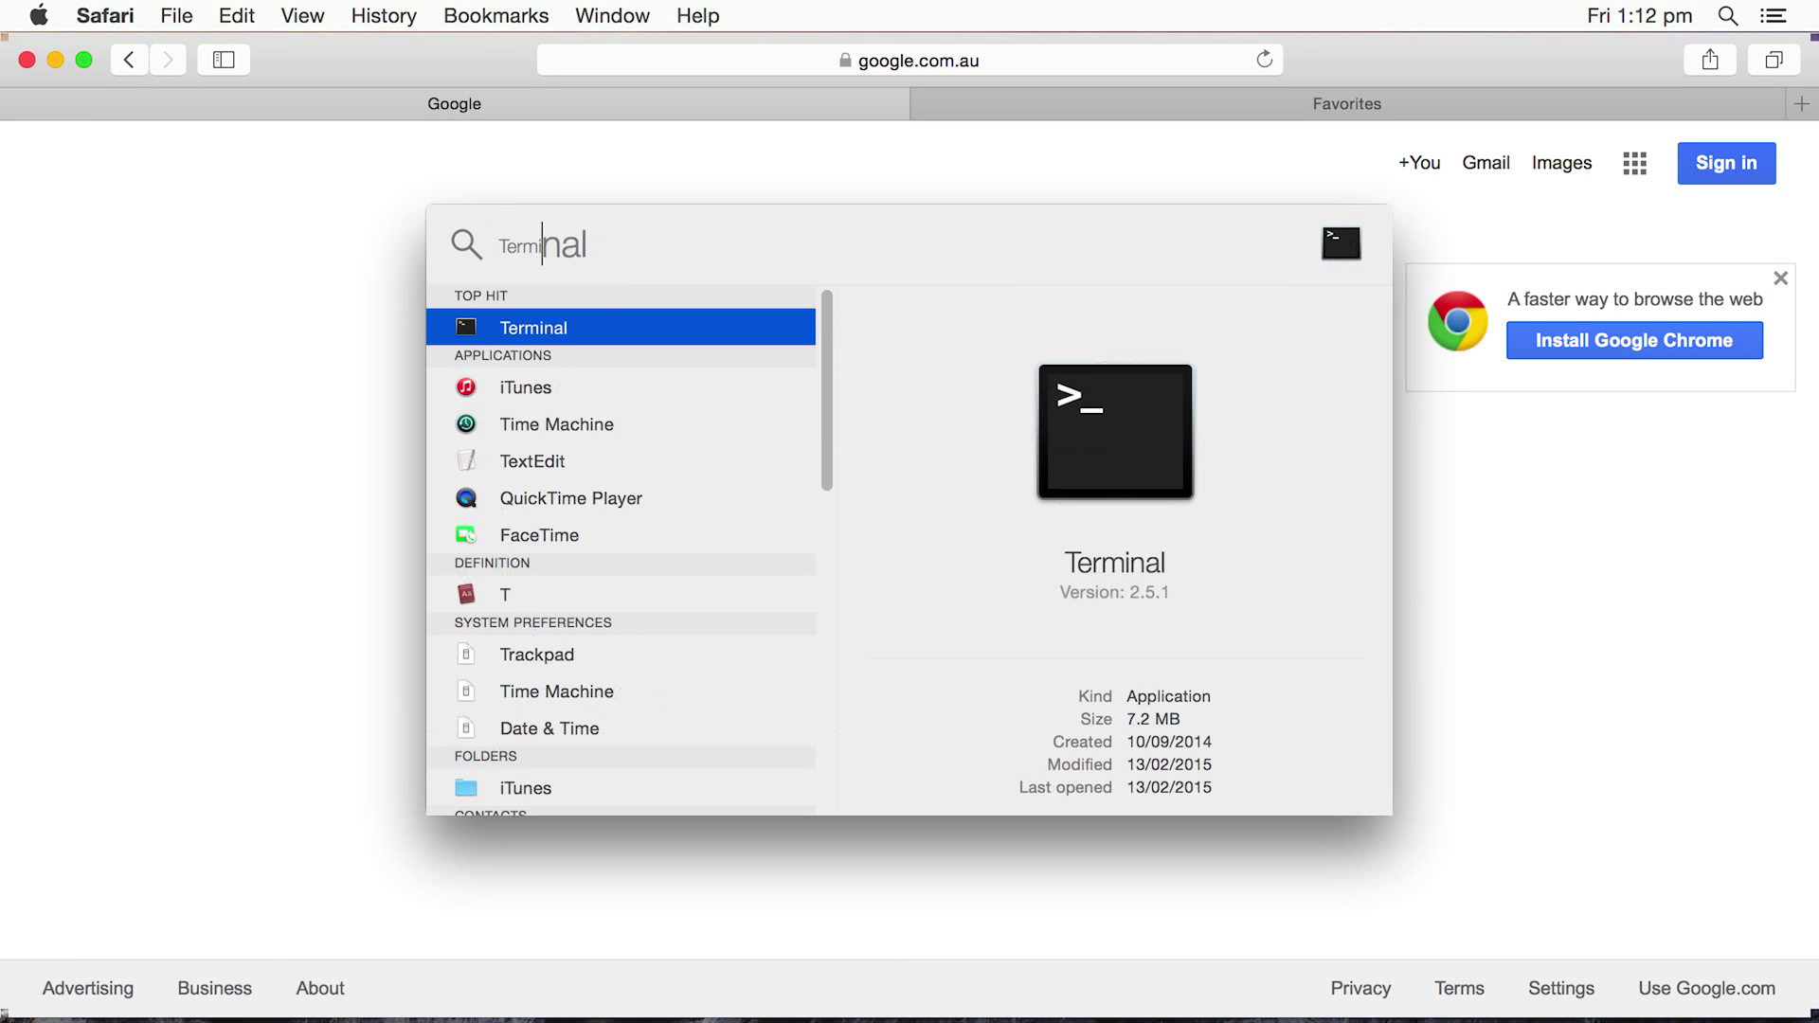
pyautogui.write('i')
pyautogui.press('Return')
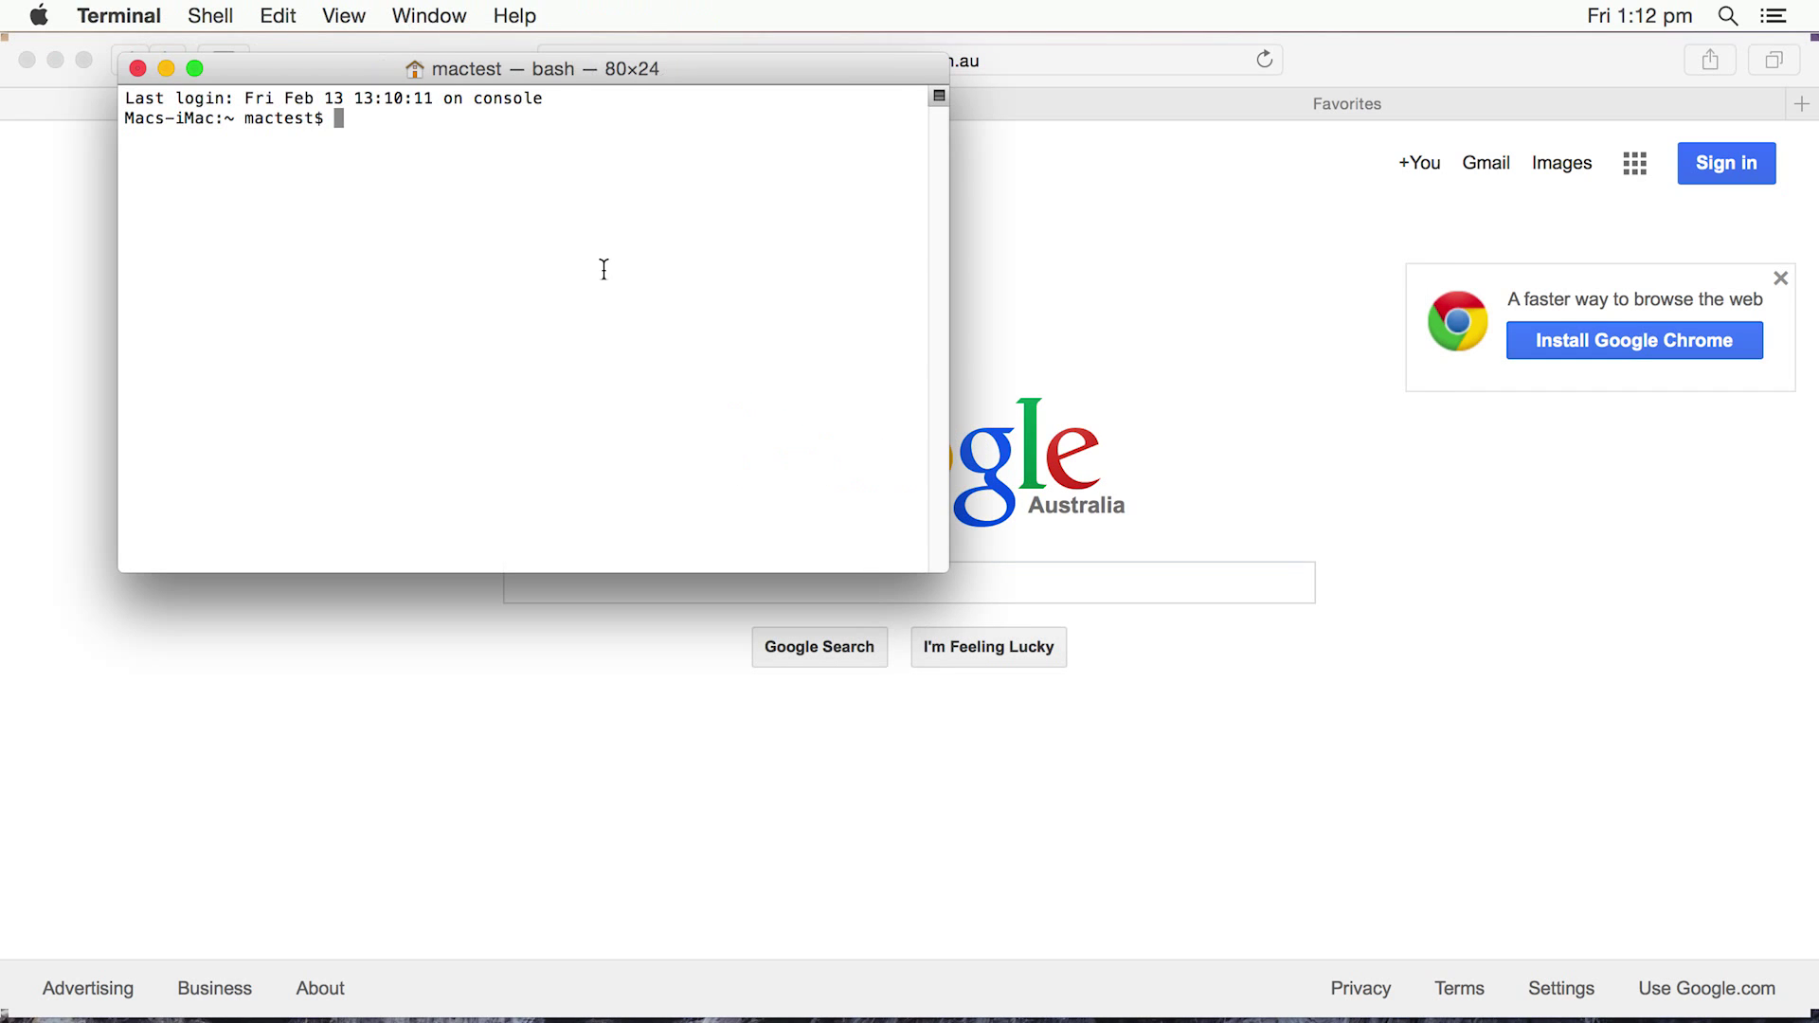
pyautogui.write('jaa')
pyautogui.press('BackSpace')
pyautogui.write('va -version')
pyautogui.press('Return')
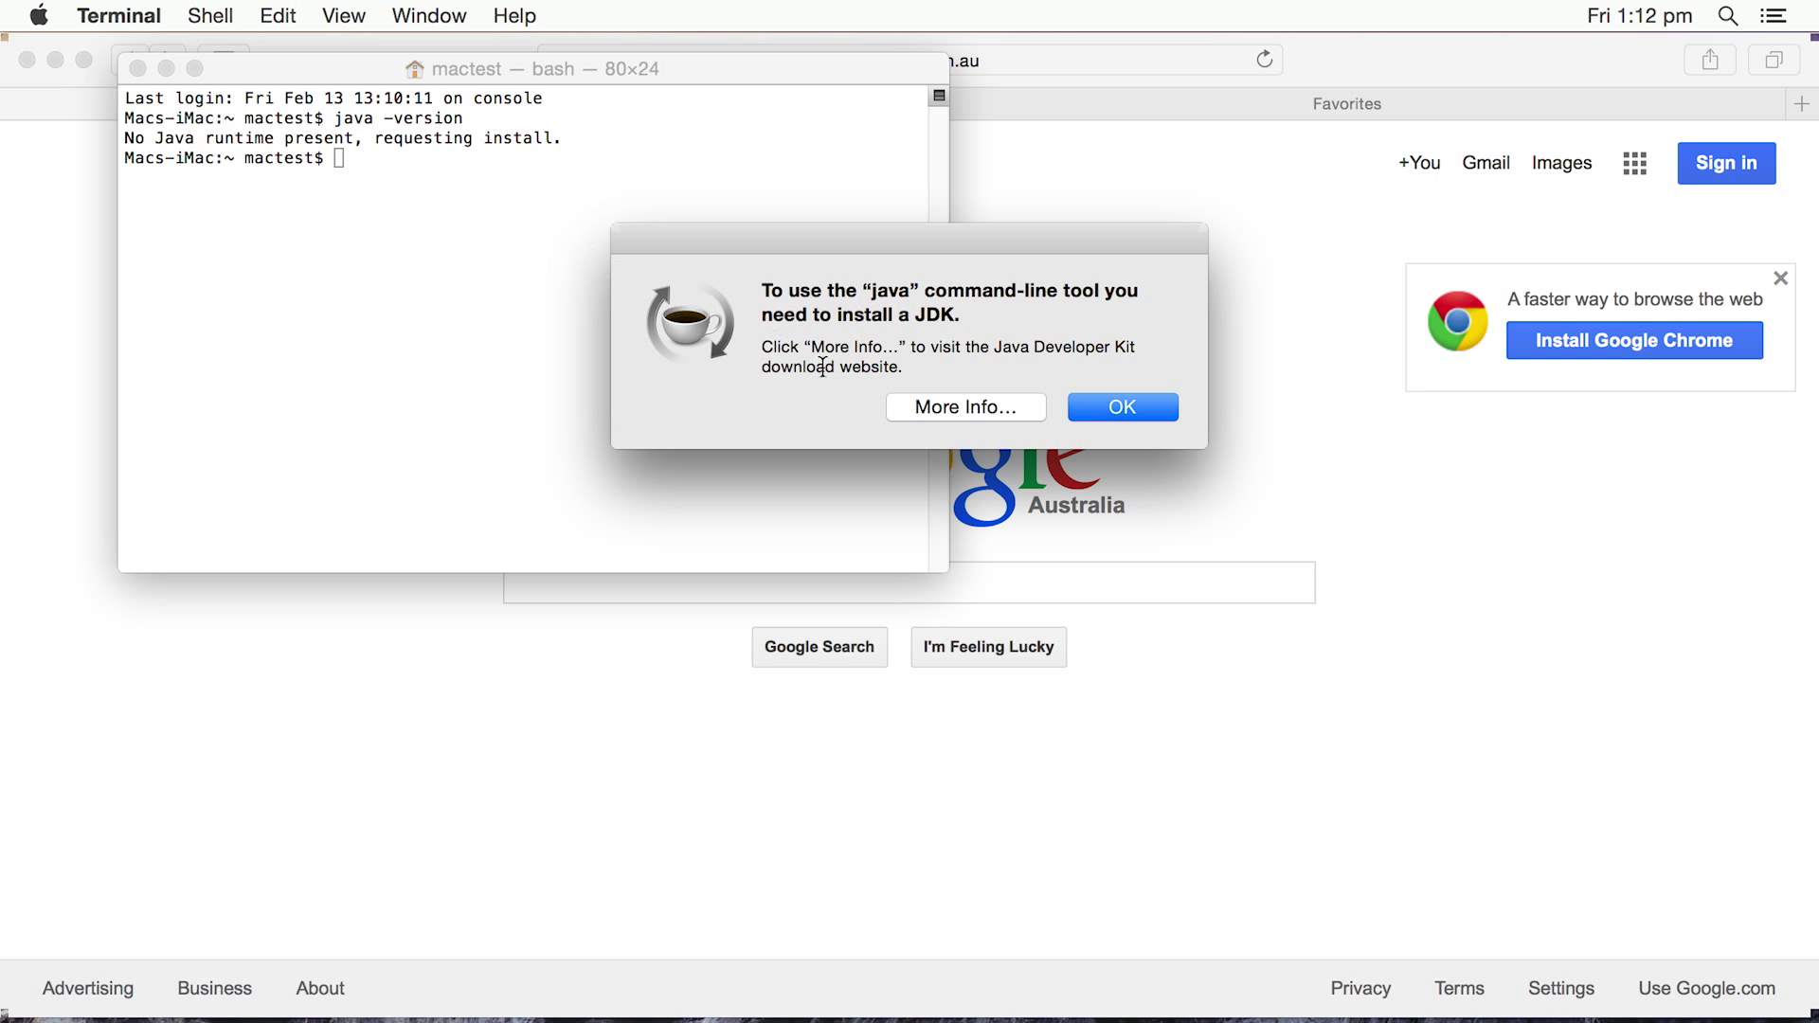
pyautogui.click(950, 408)
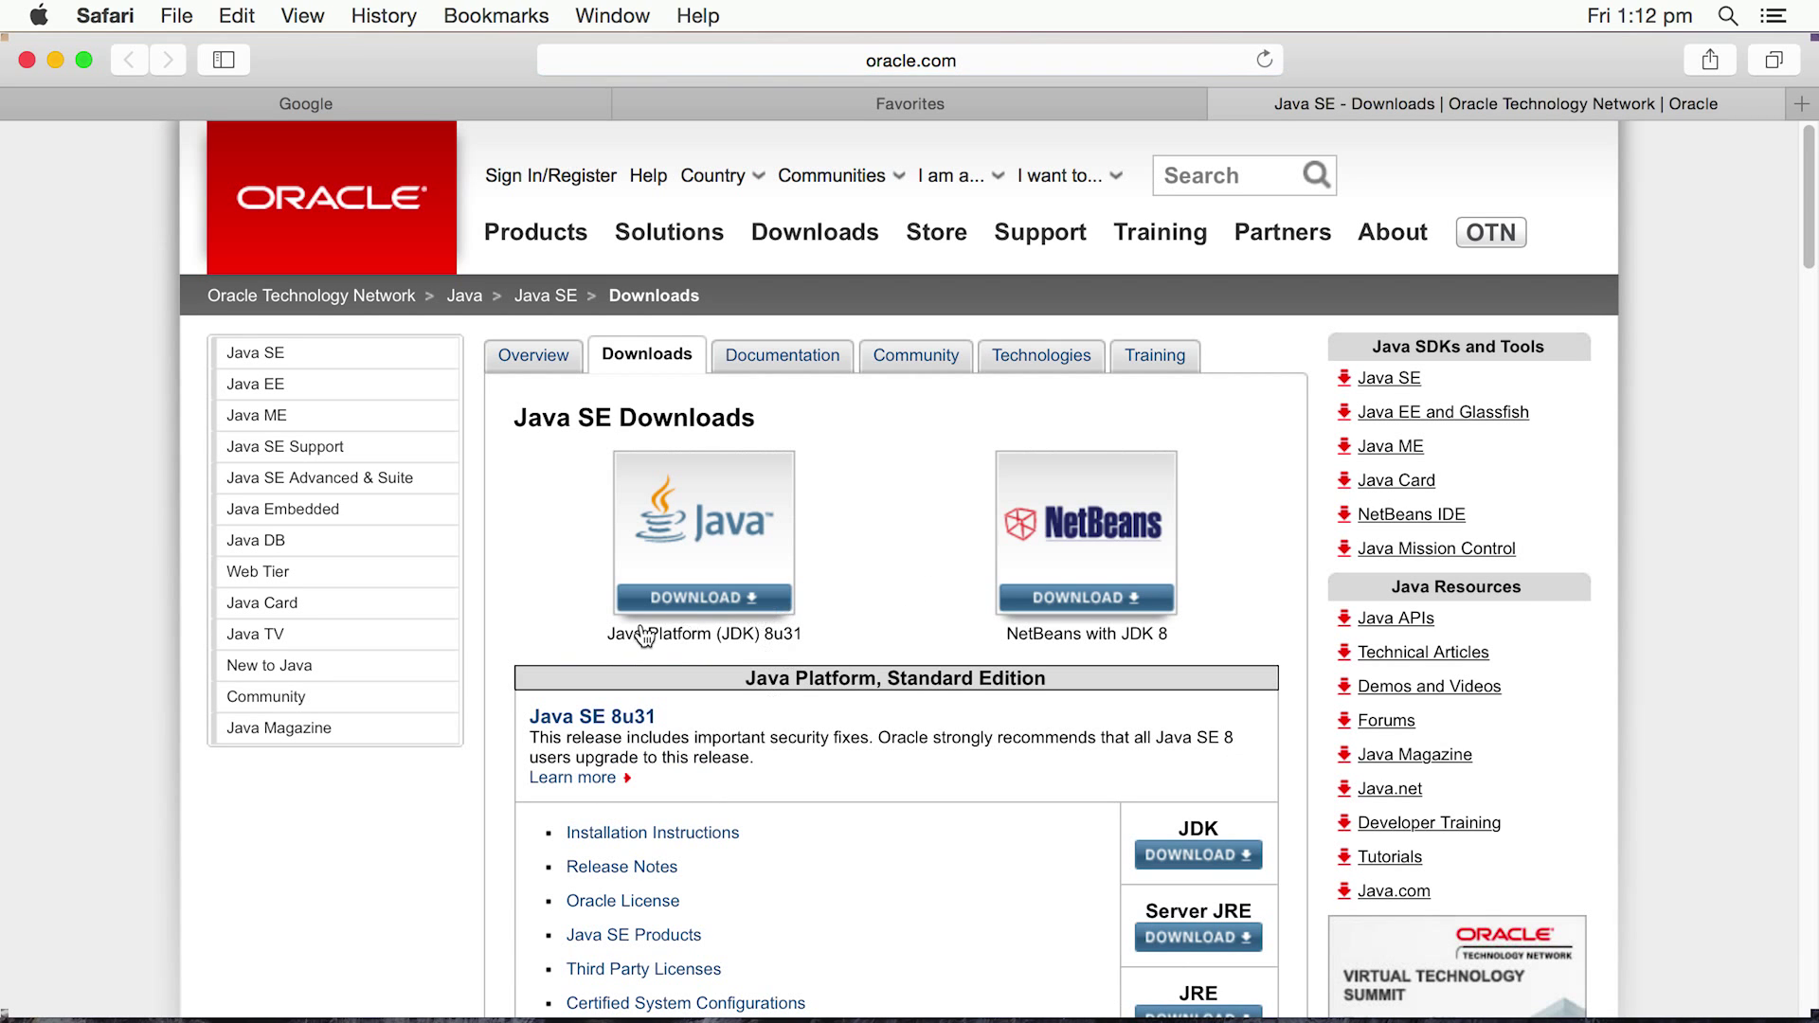
# On the JDK 8u31 page, accept the license and download jdk-8u31-macosx-x64.dmg
pyautogui.click(717, 555)
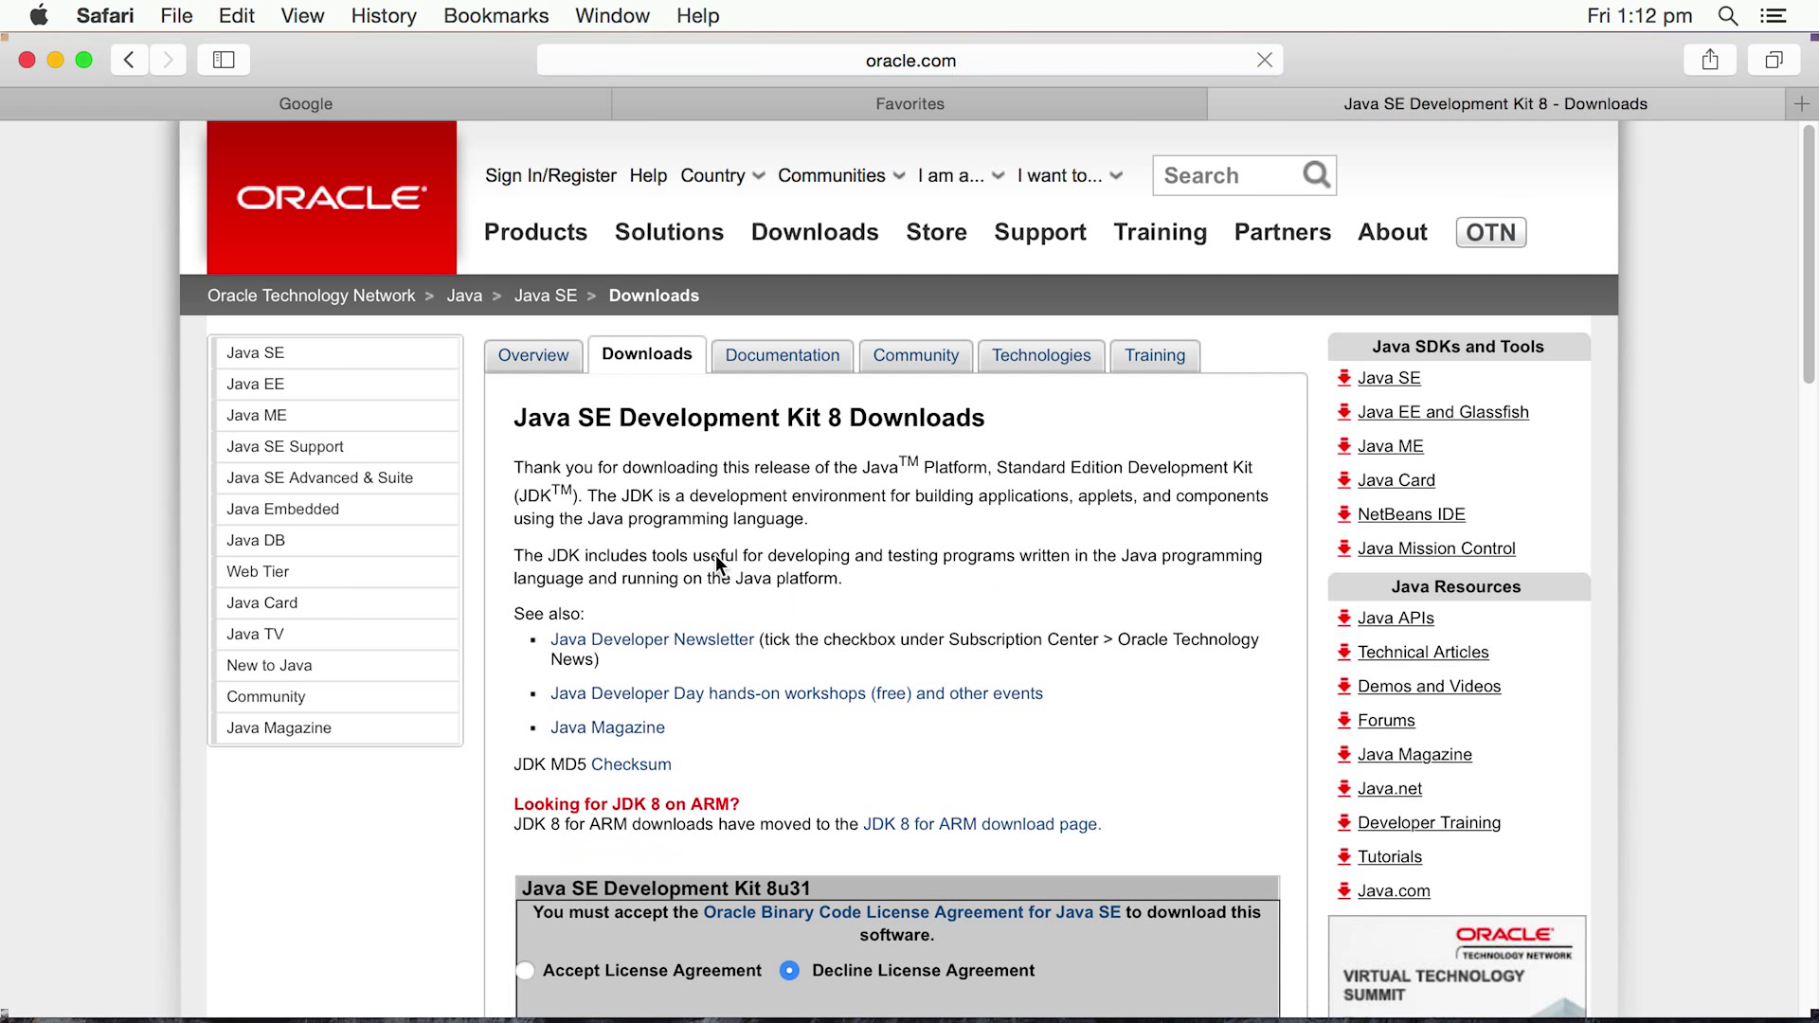
pyautogui.scroll(-3, 933, 659)
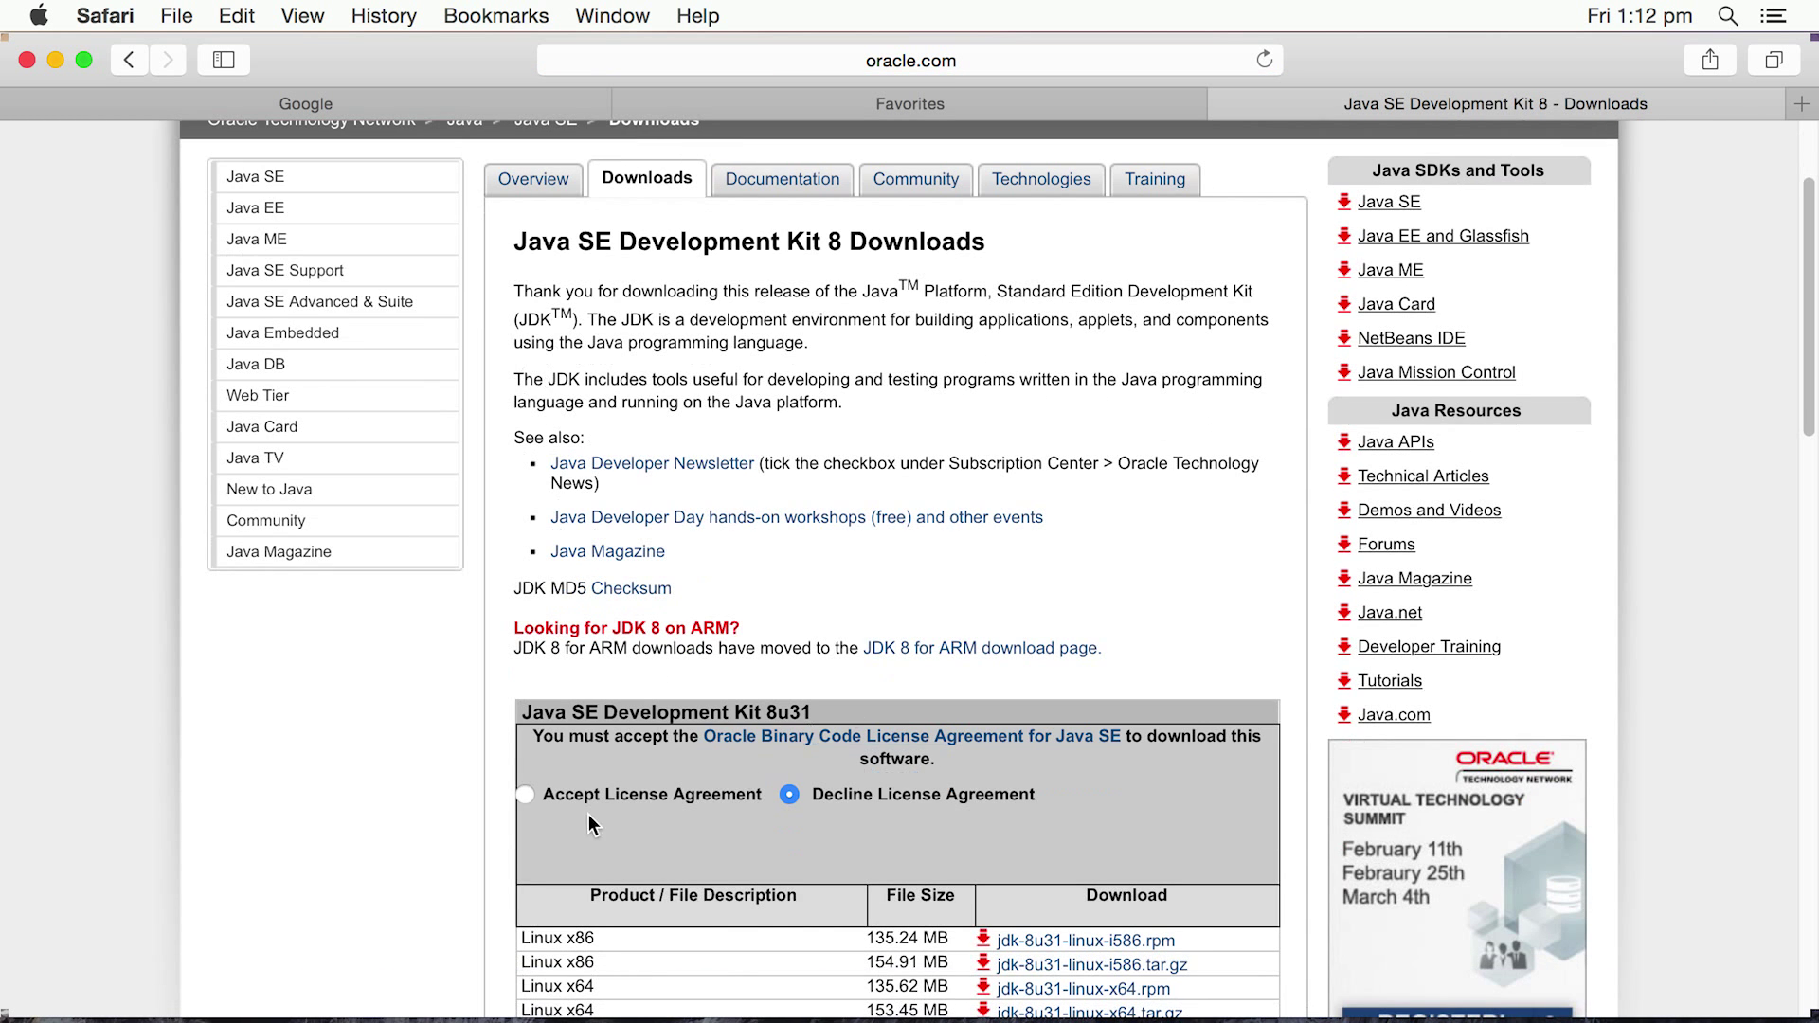
pyautogui.click(524, 795)
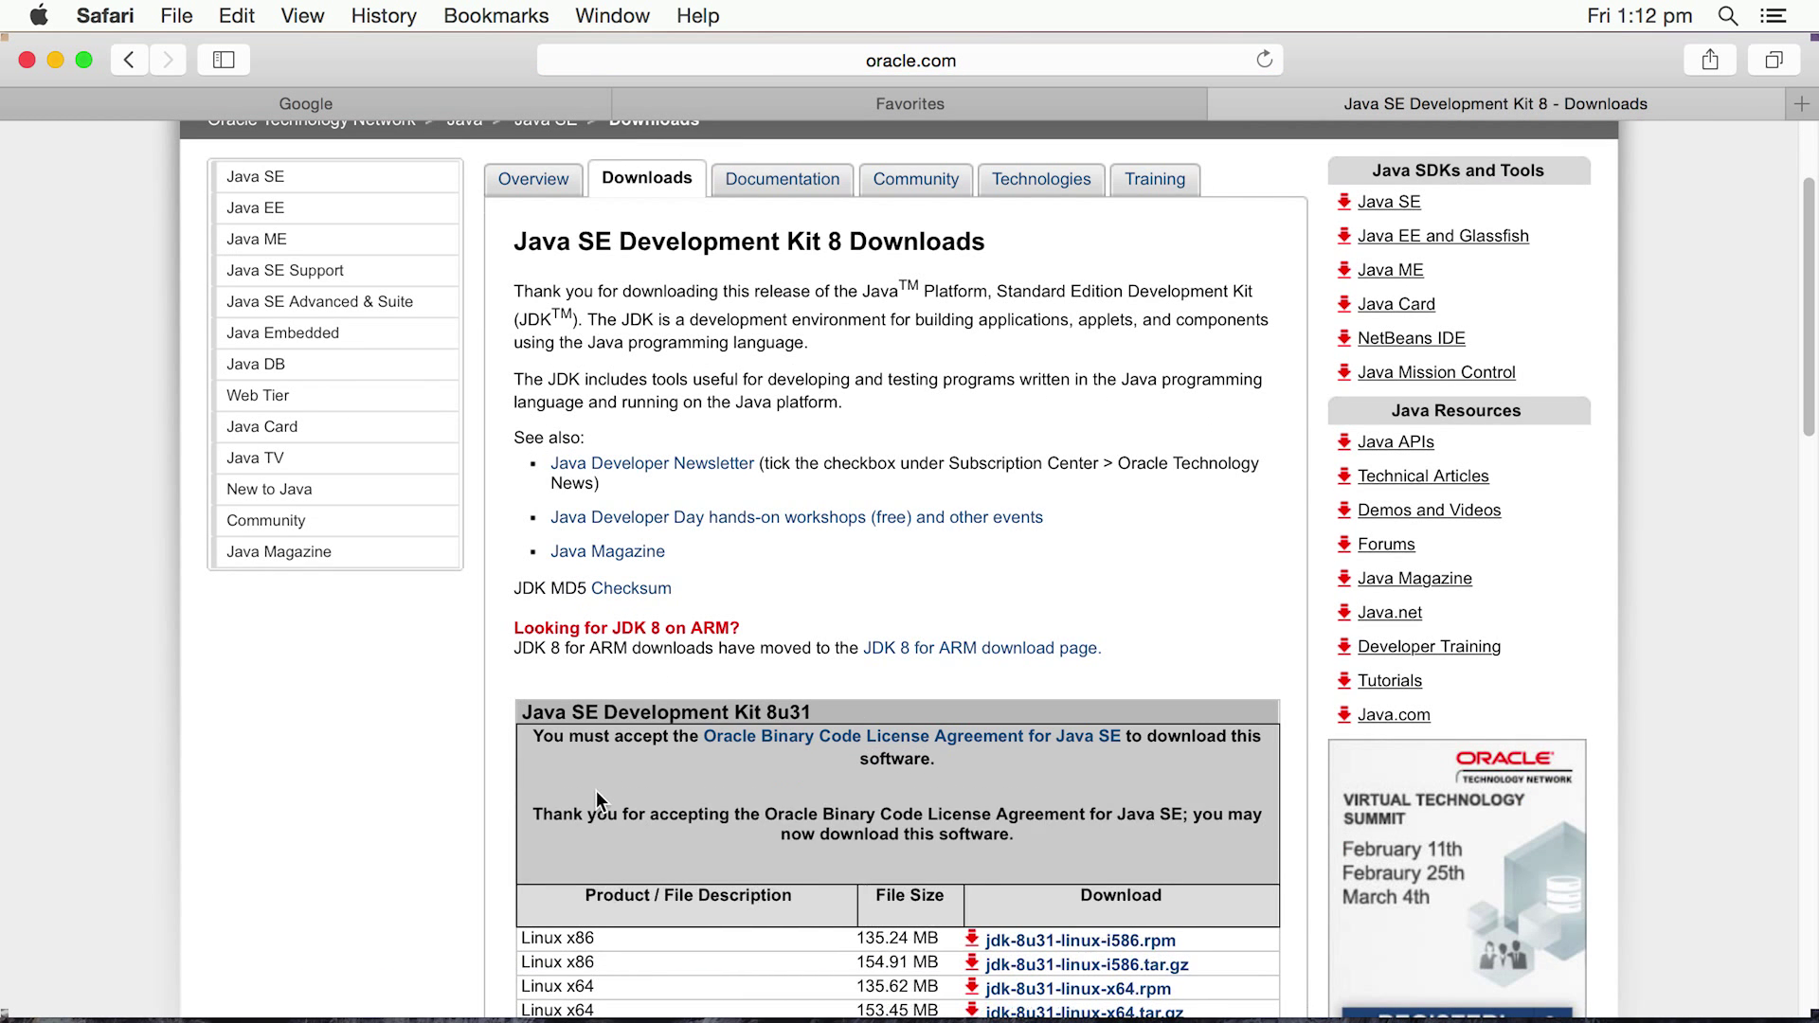
pyautogui.scroll(-5, 596, 790)
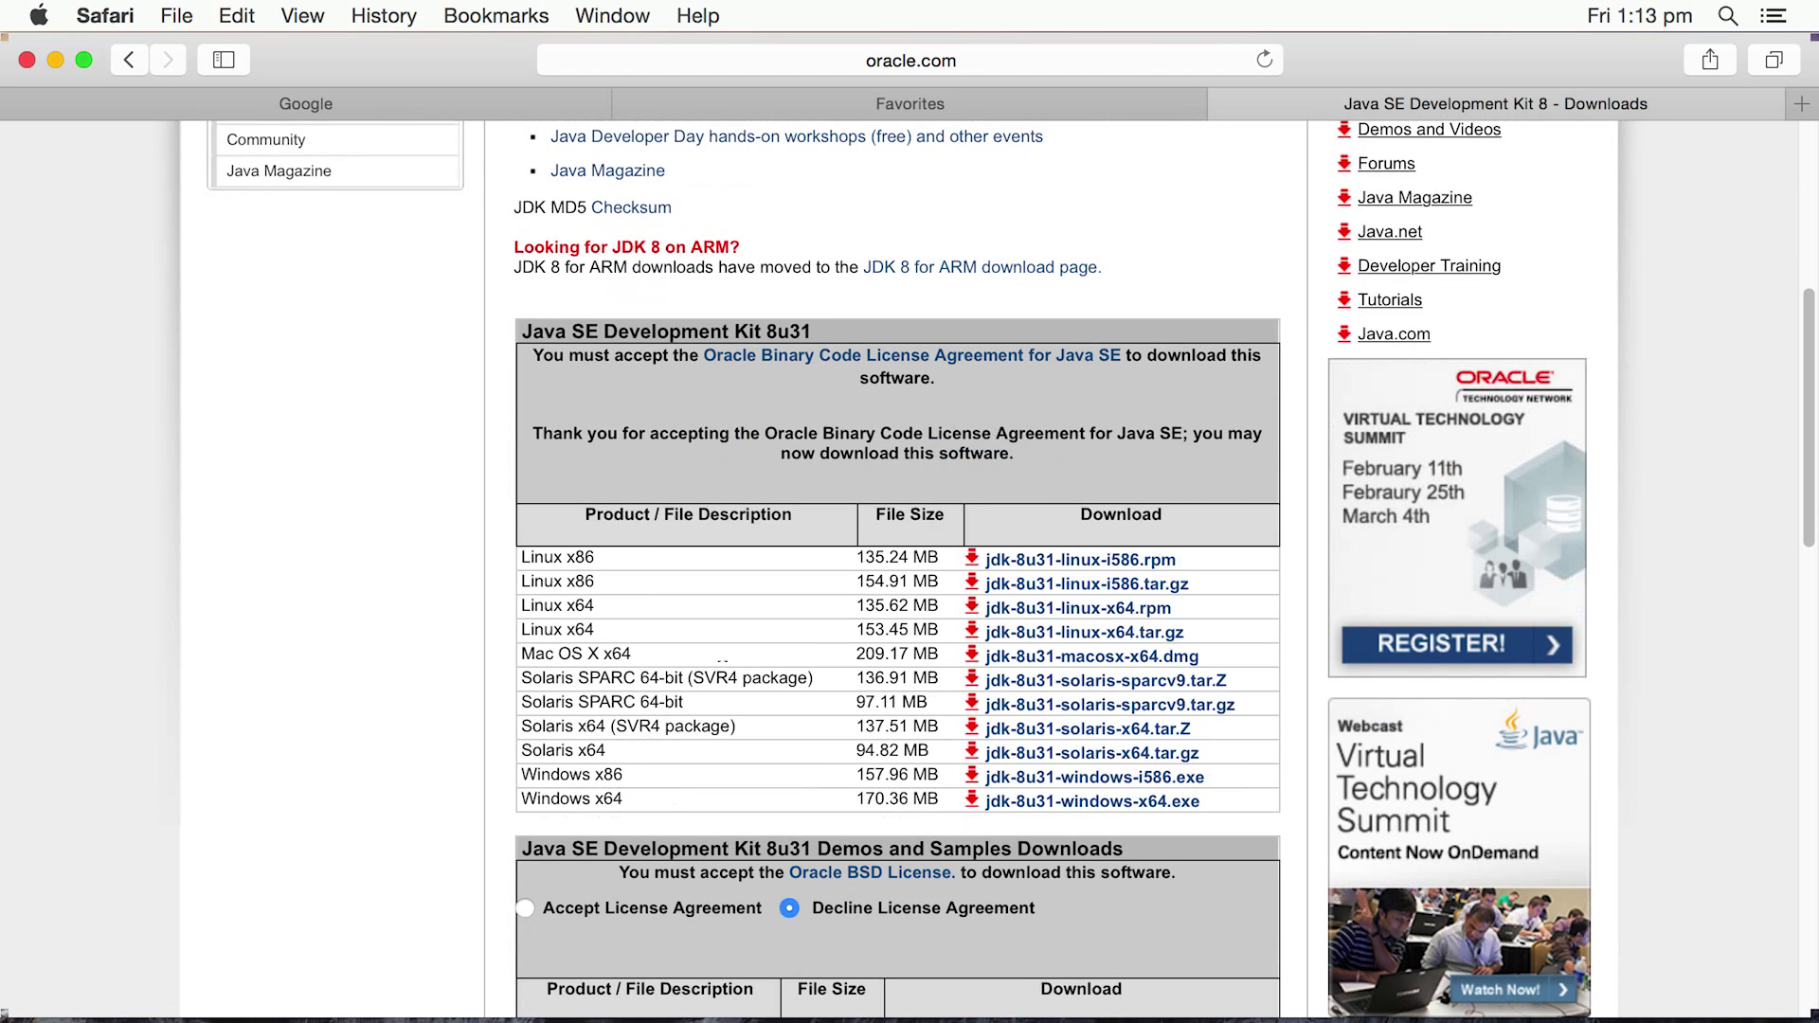
pyautogui.click(1009, 656)
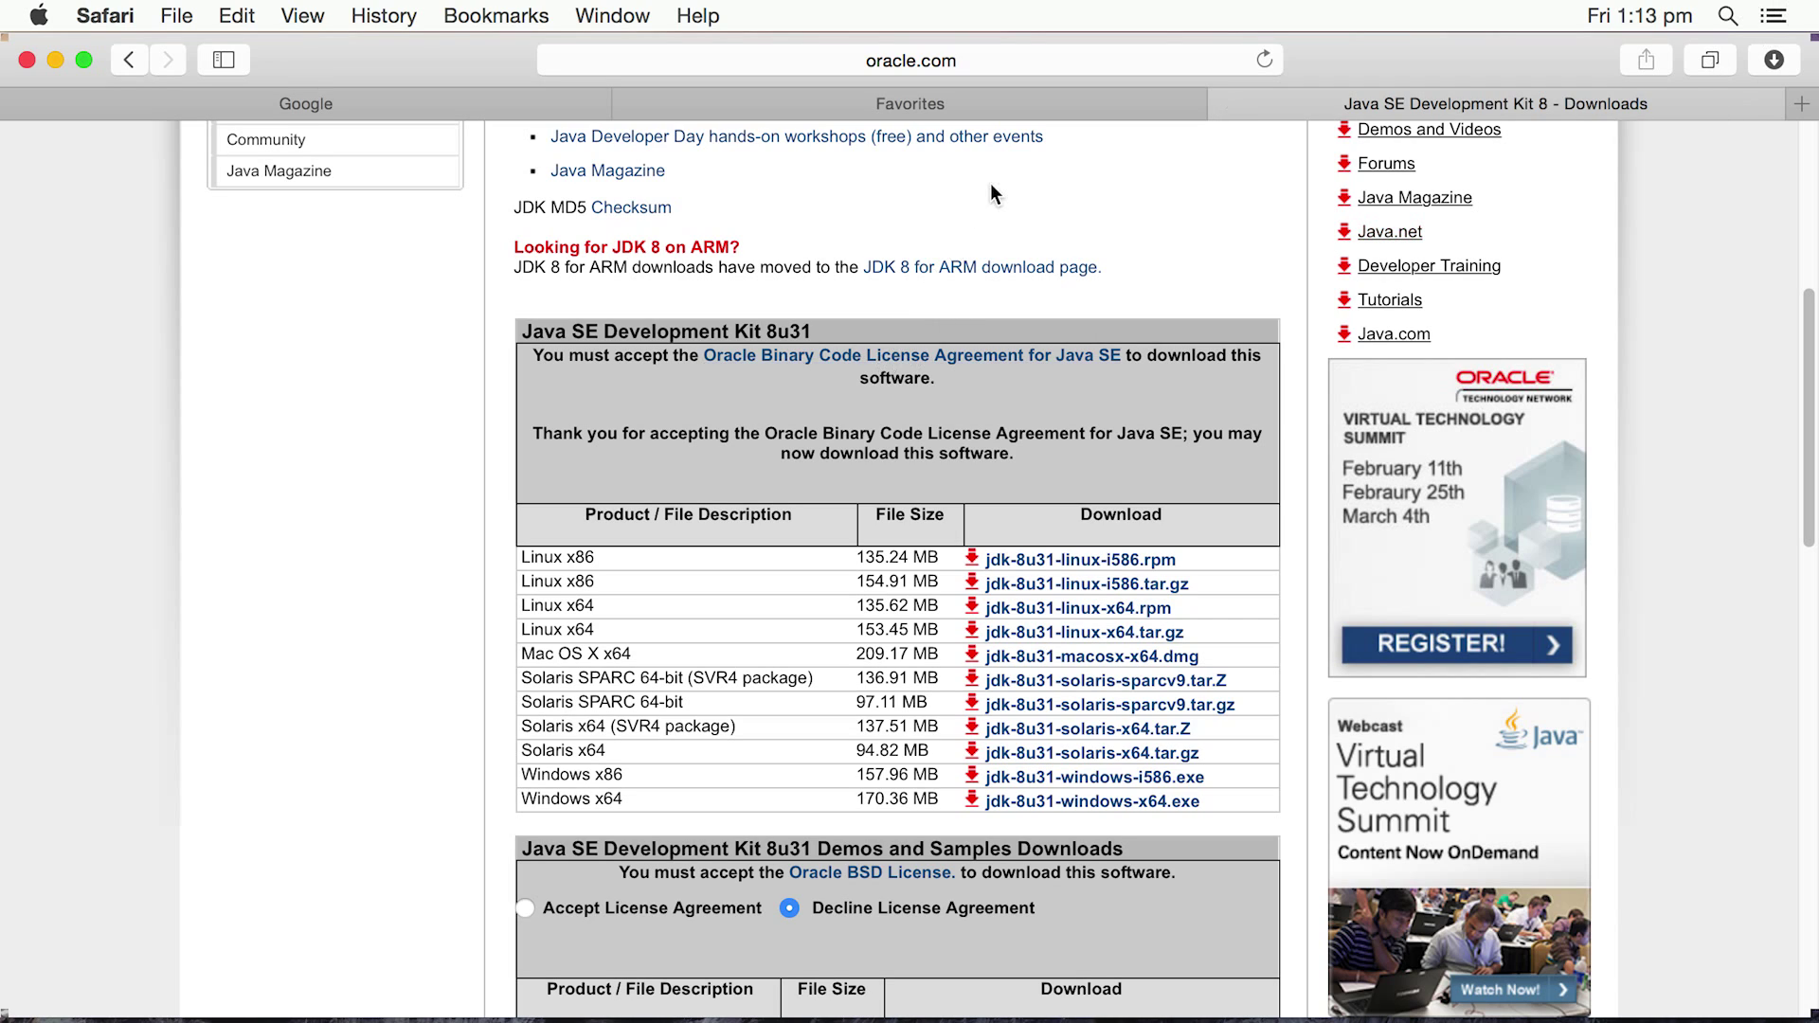
# Load support.apple.com/kb/DL1572, download Java for OS X 2014-001, and show it in Finder
pyautogui.click(946, 104)
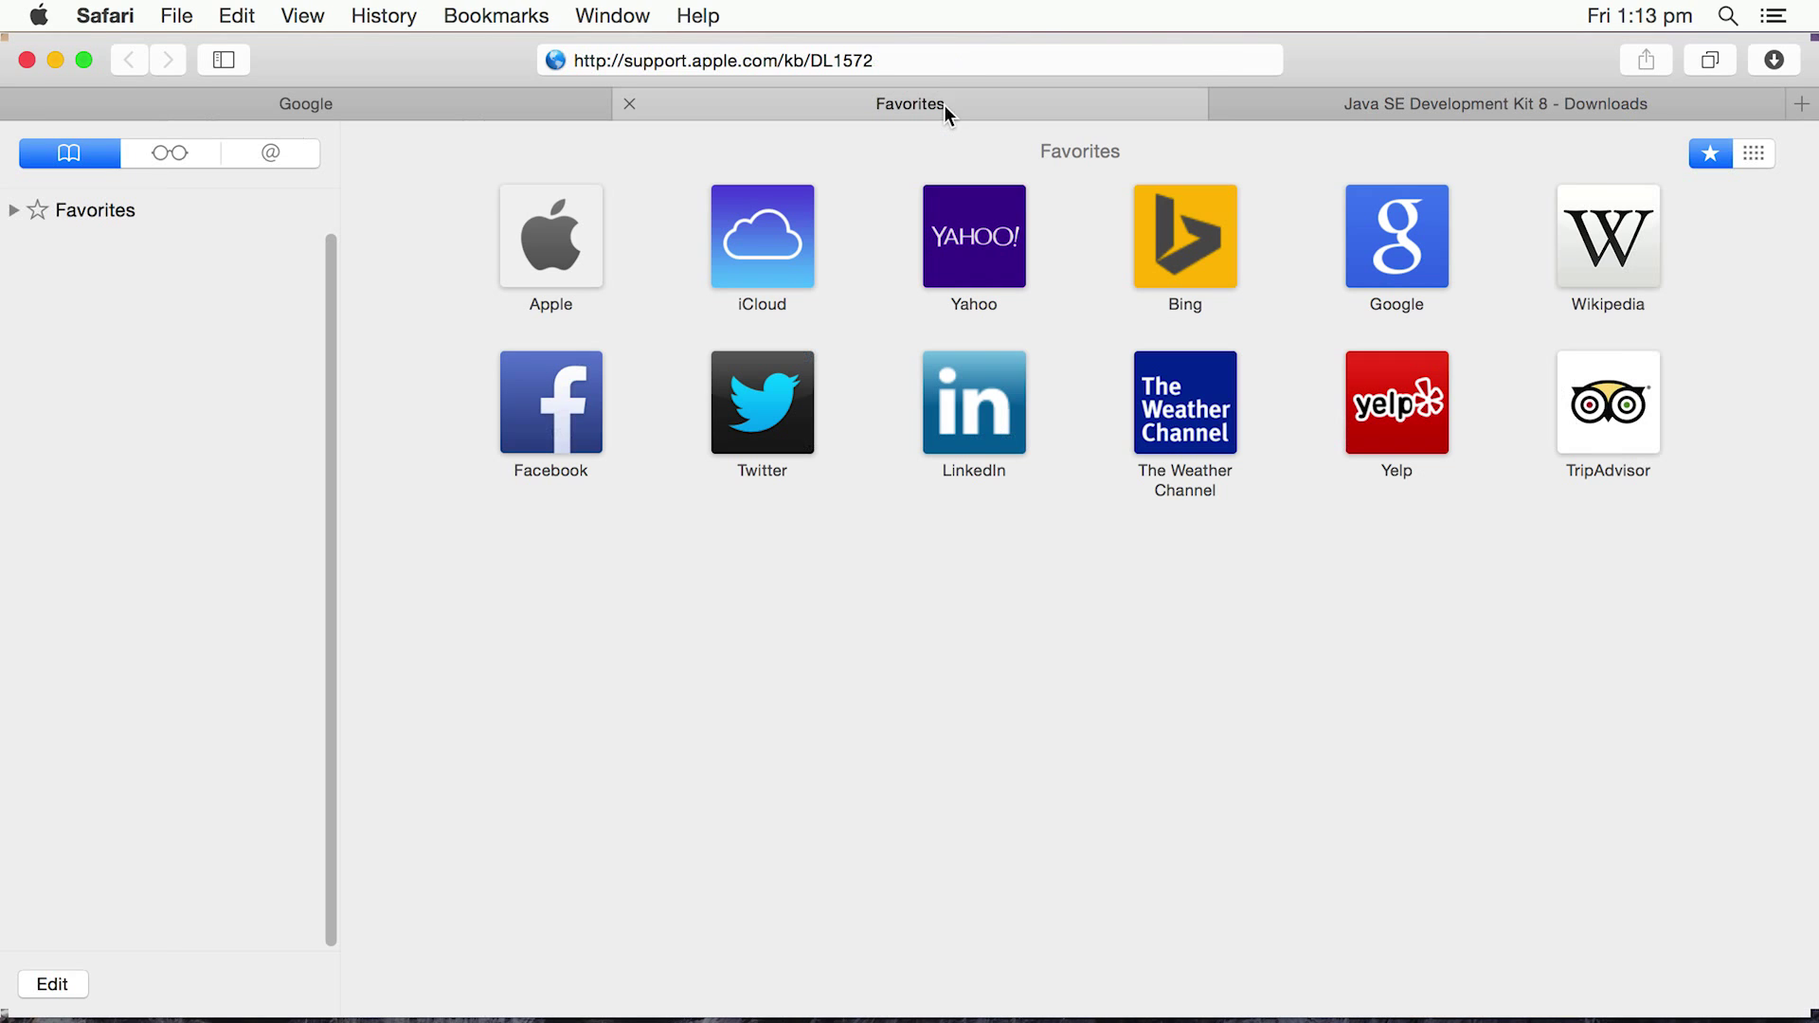
pyautogui.click(929, 60)
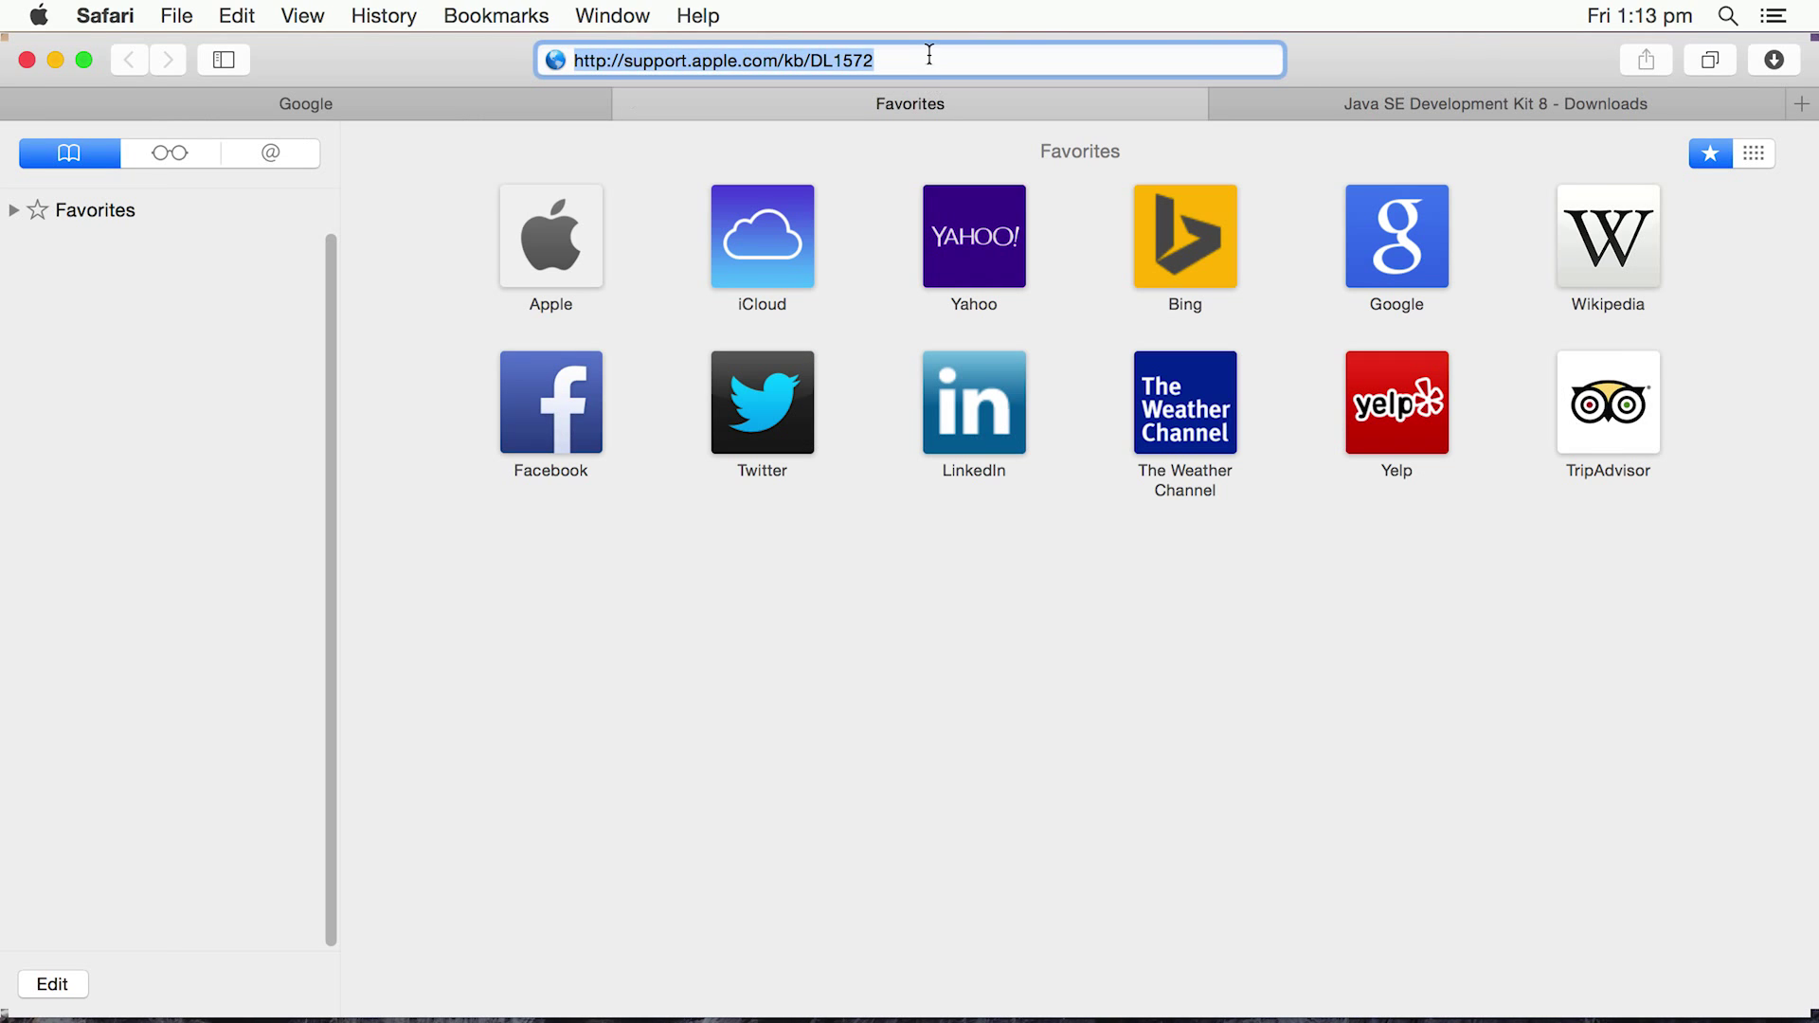
pyautogui.press('Return')
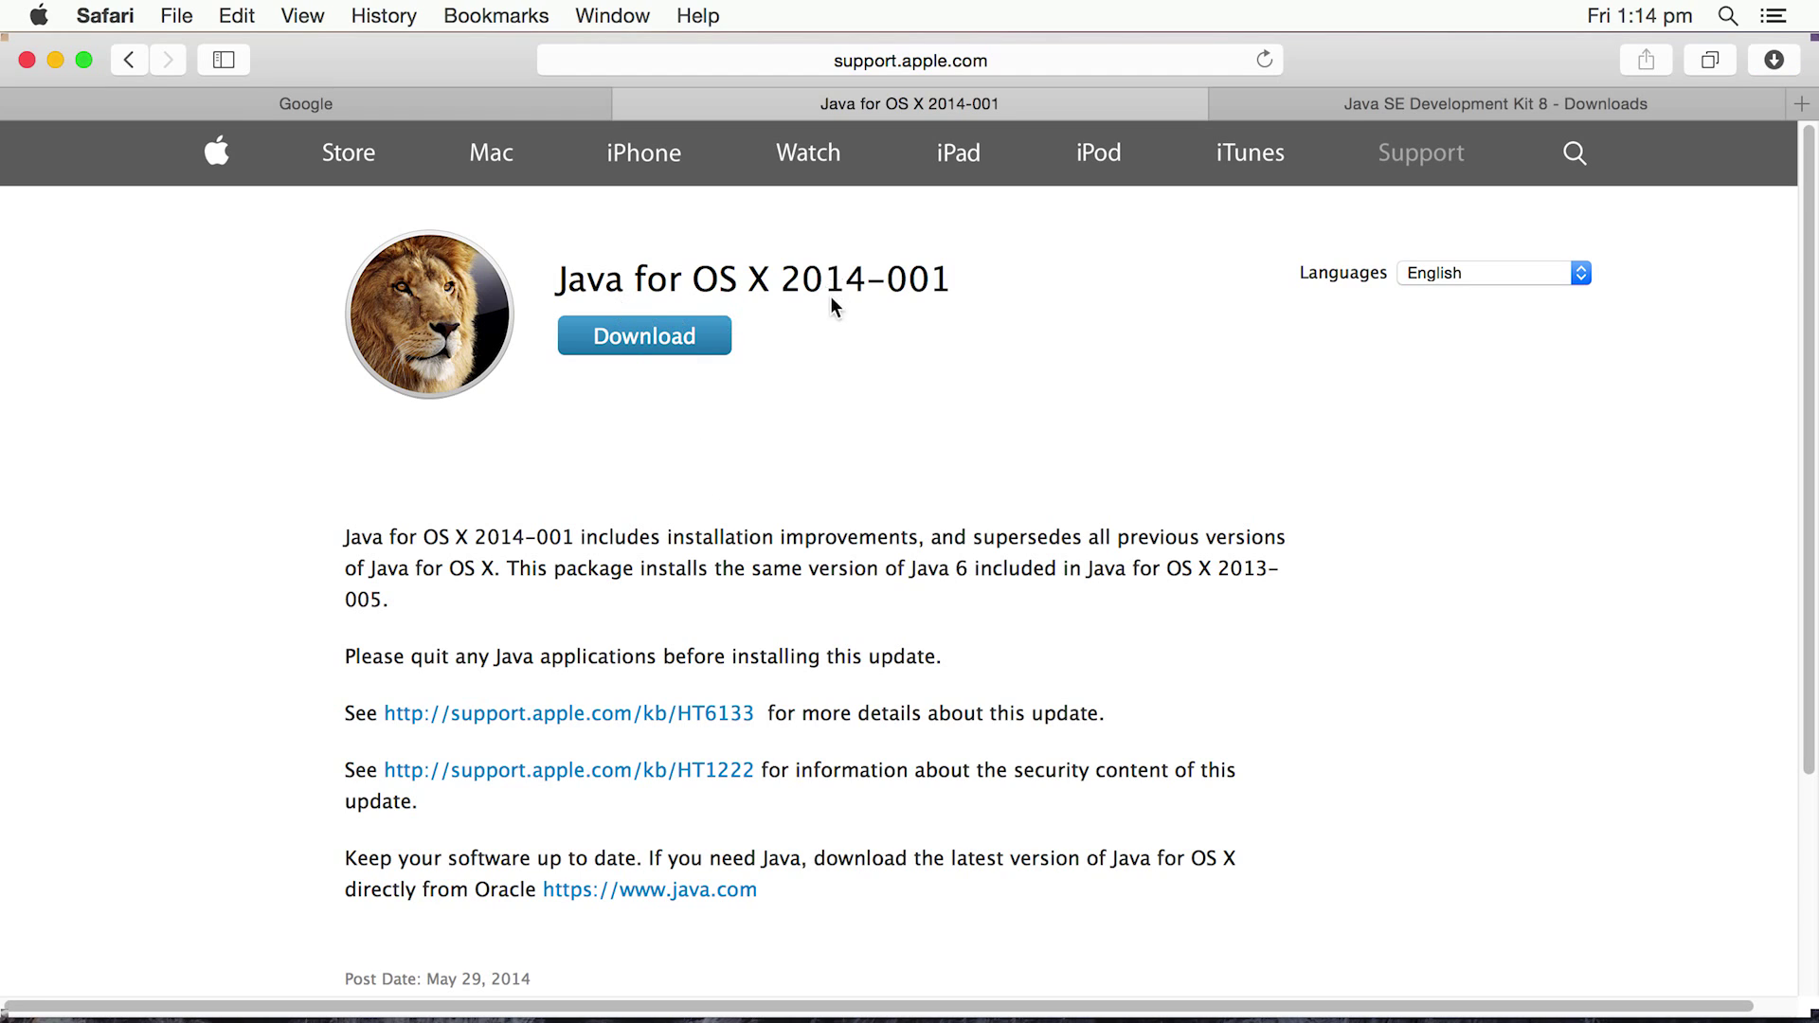
pyautogui.click(1771, 65)
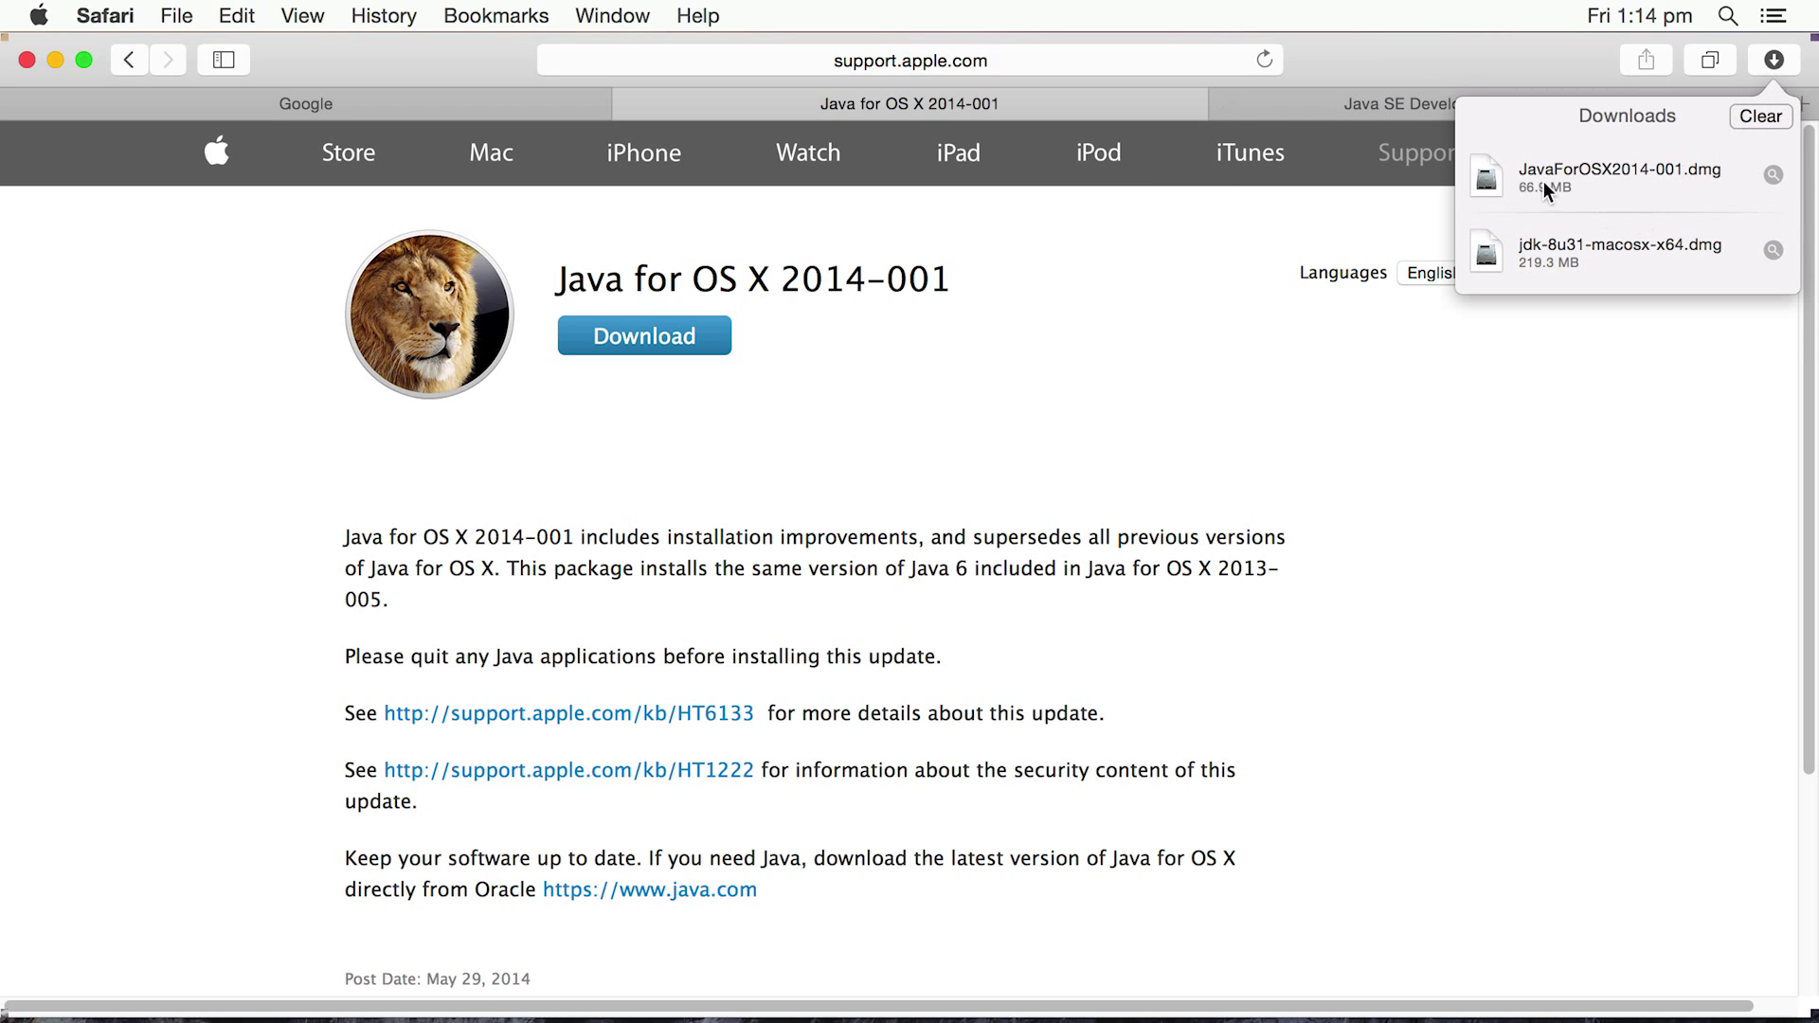
pyautogui.click(1772, 175)
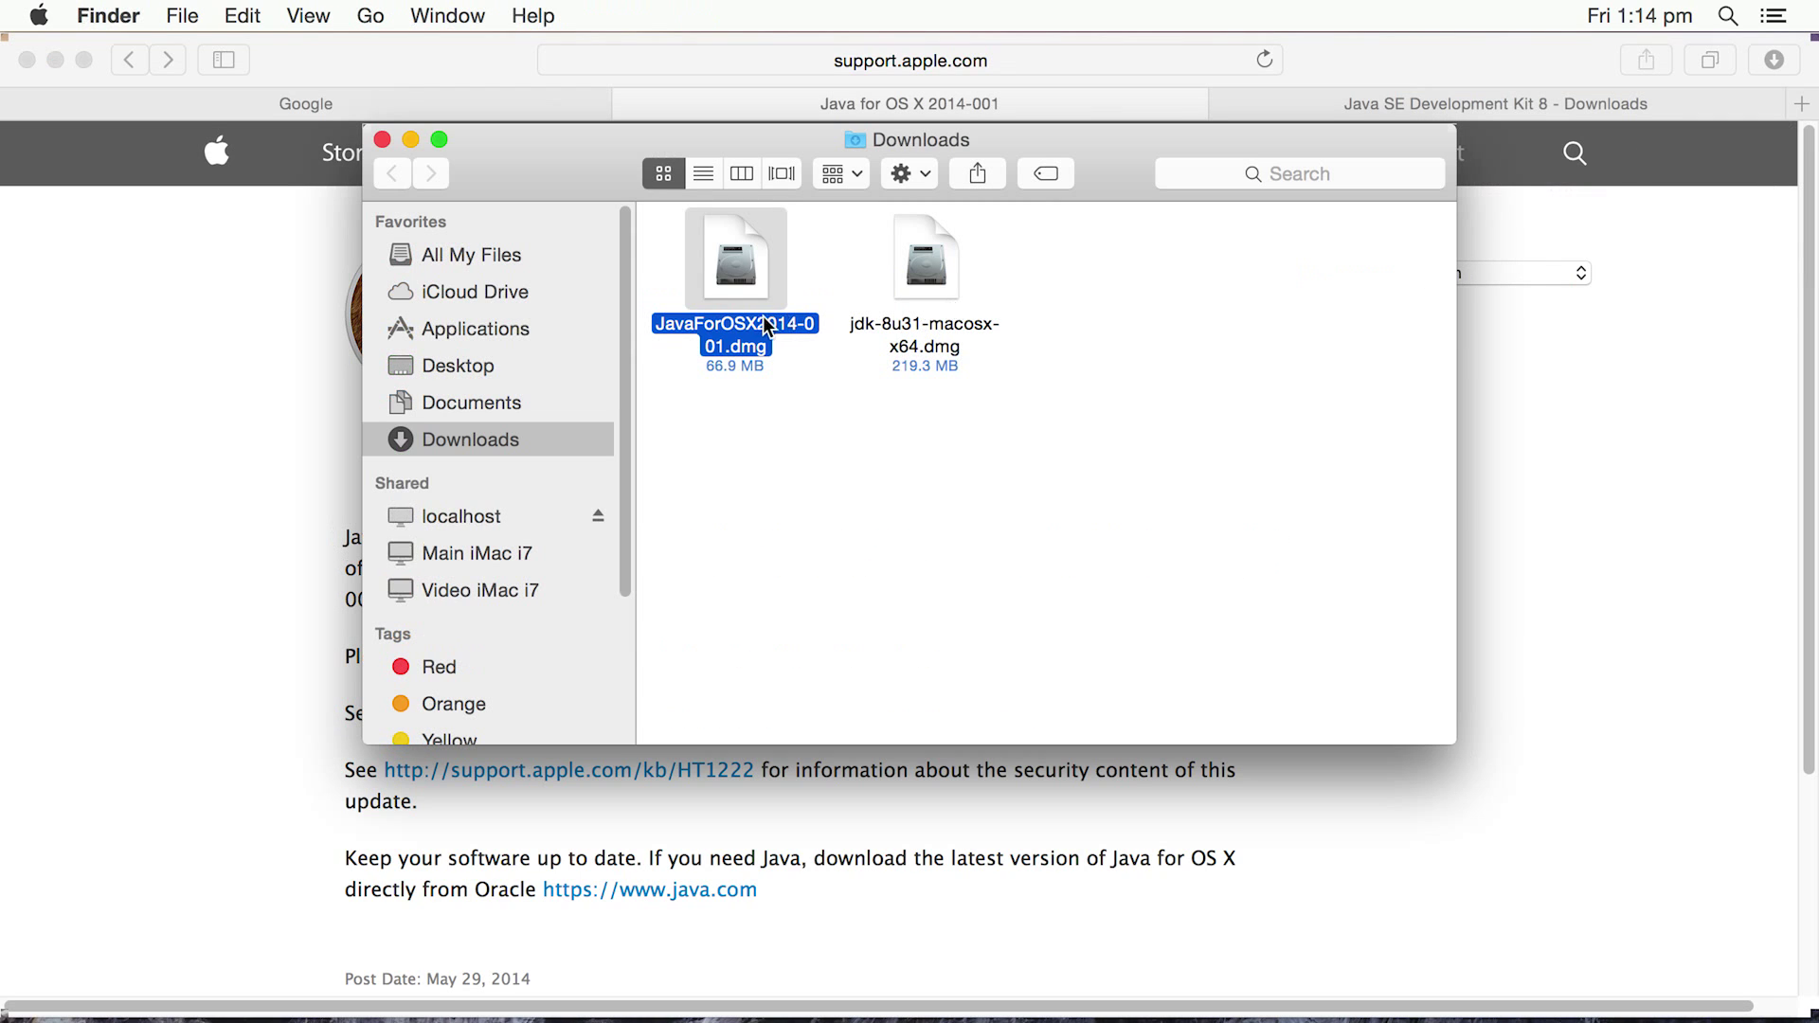
# Launch the JavaForOSX2014-001 installer and advance past the Read Me and license agreement
pyautogui.doubleClick(743, 267)
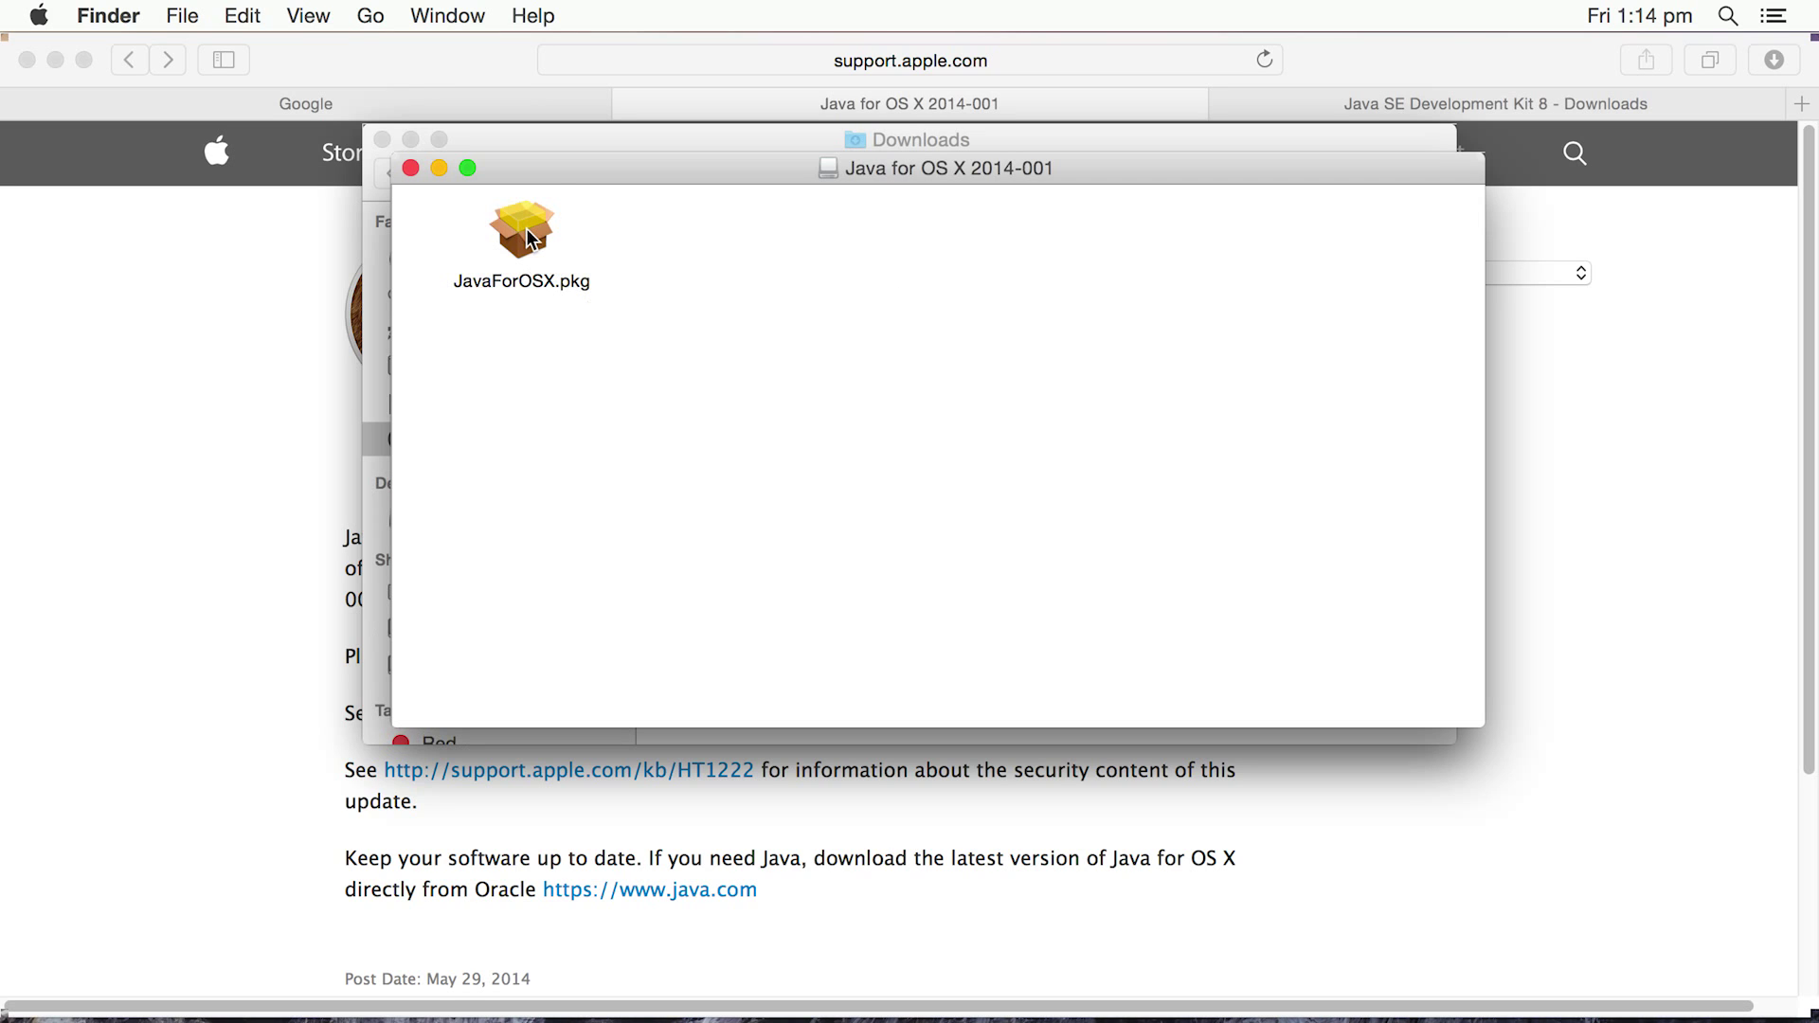
pyautogui.doubleClick(525, 234)
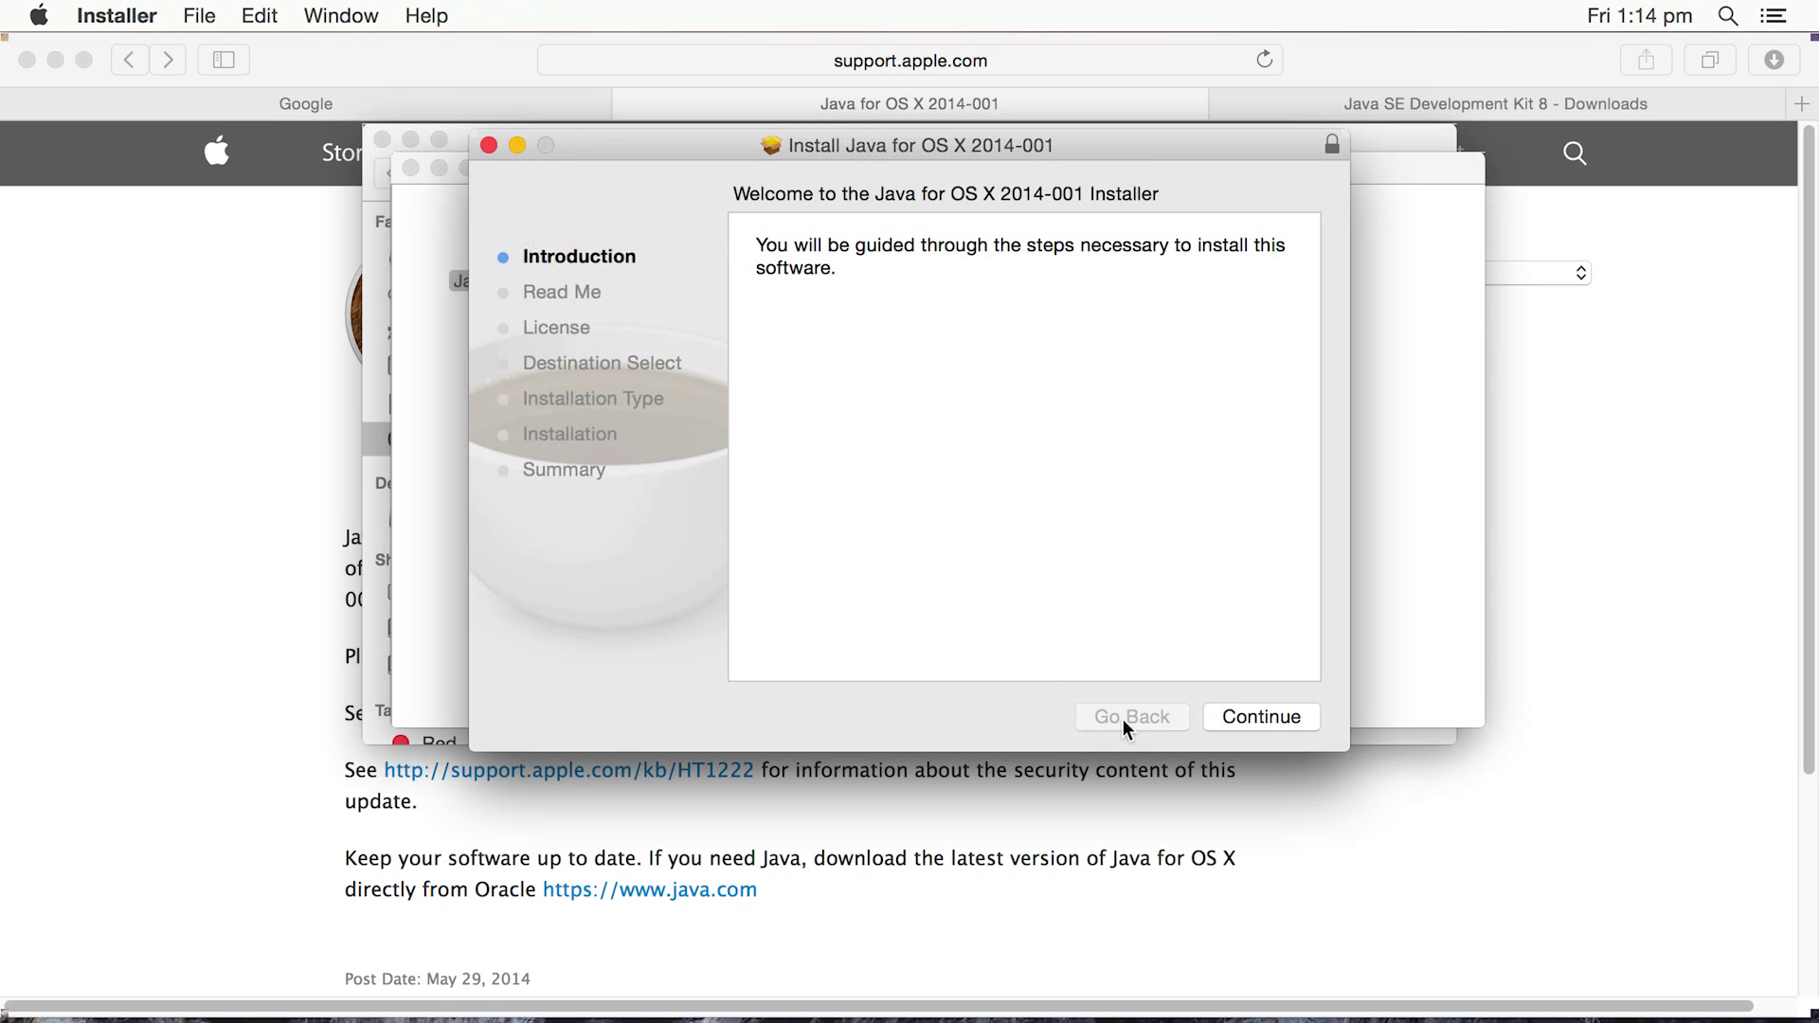
pyautogui.click(1253, 715)
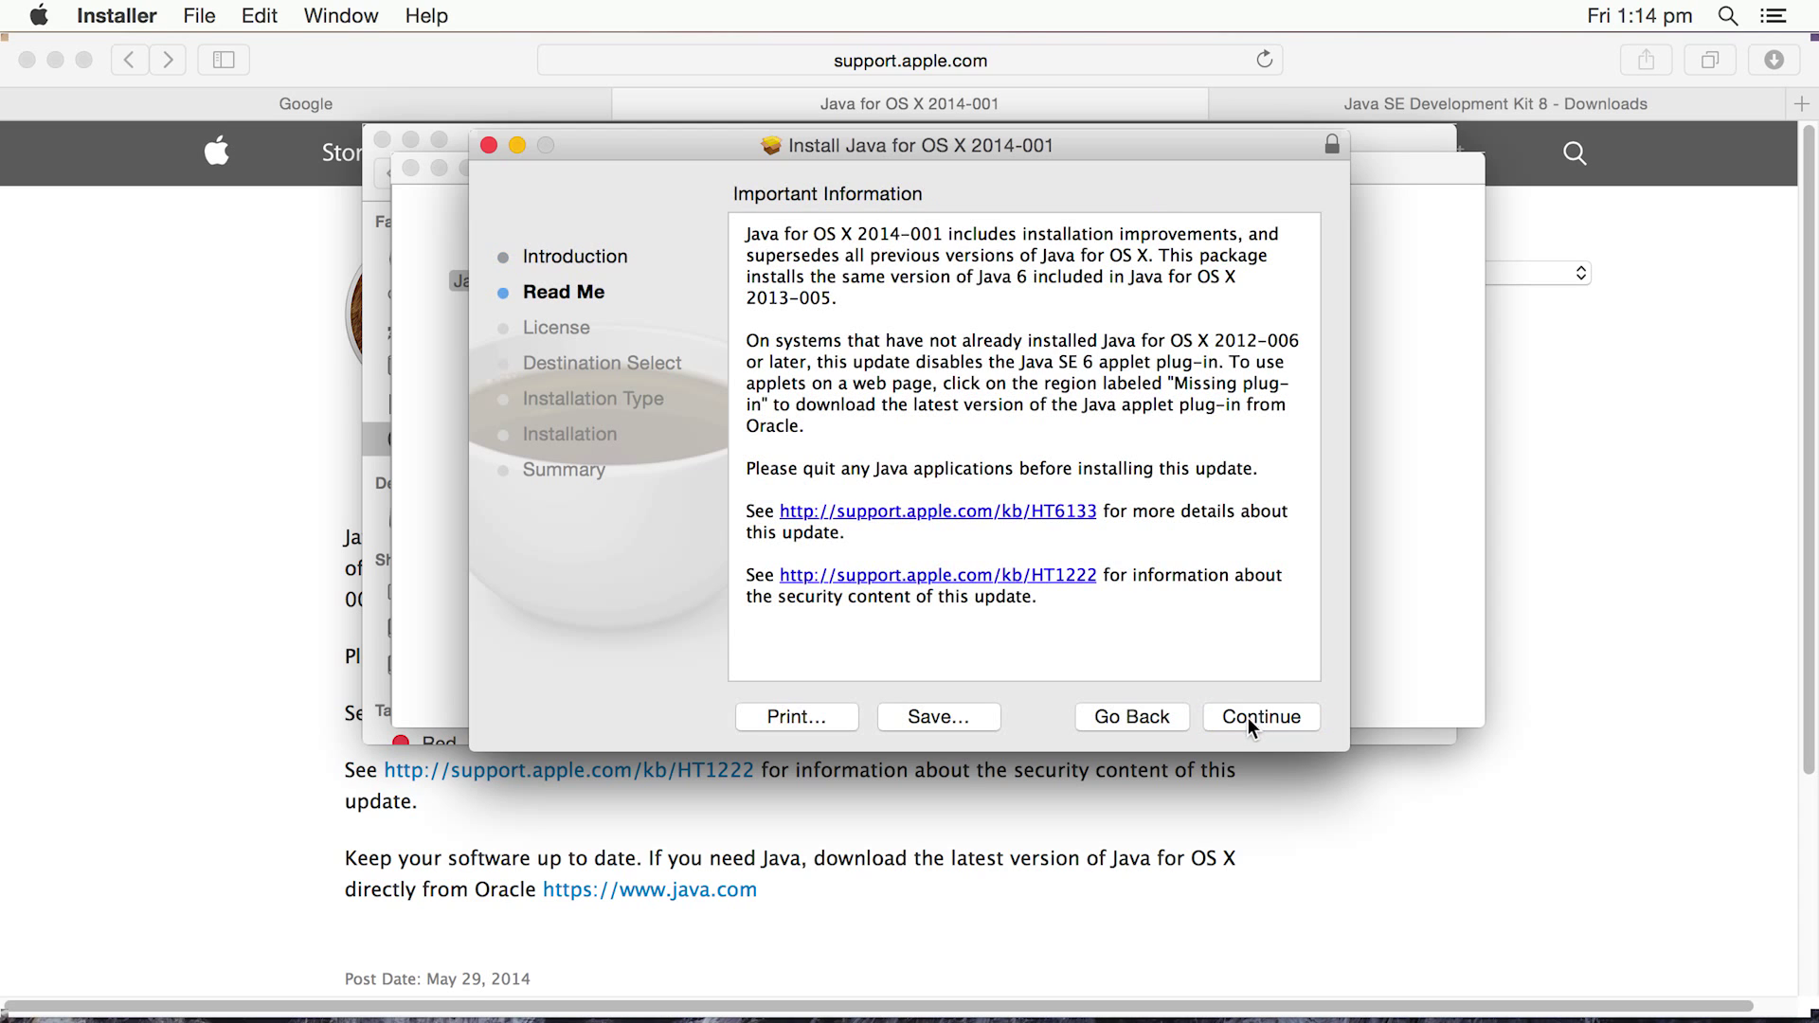
pyautogui.click(1248, 717)
pyautogui.click(1248, 717)
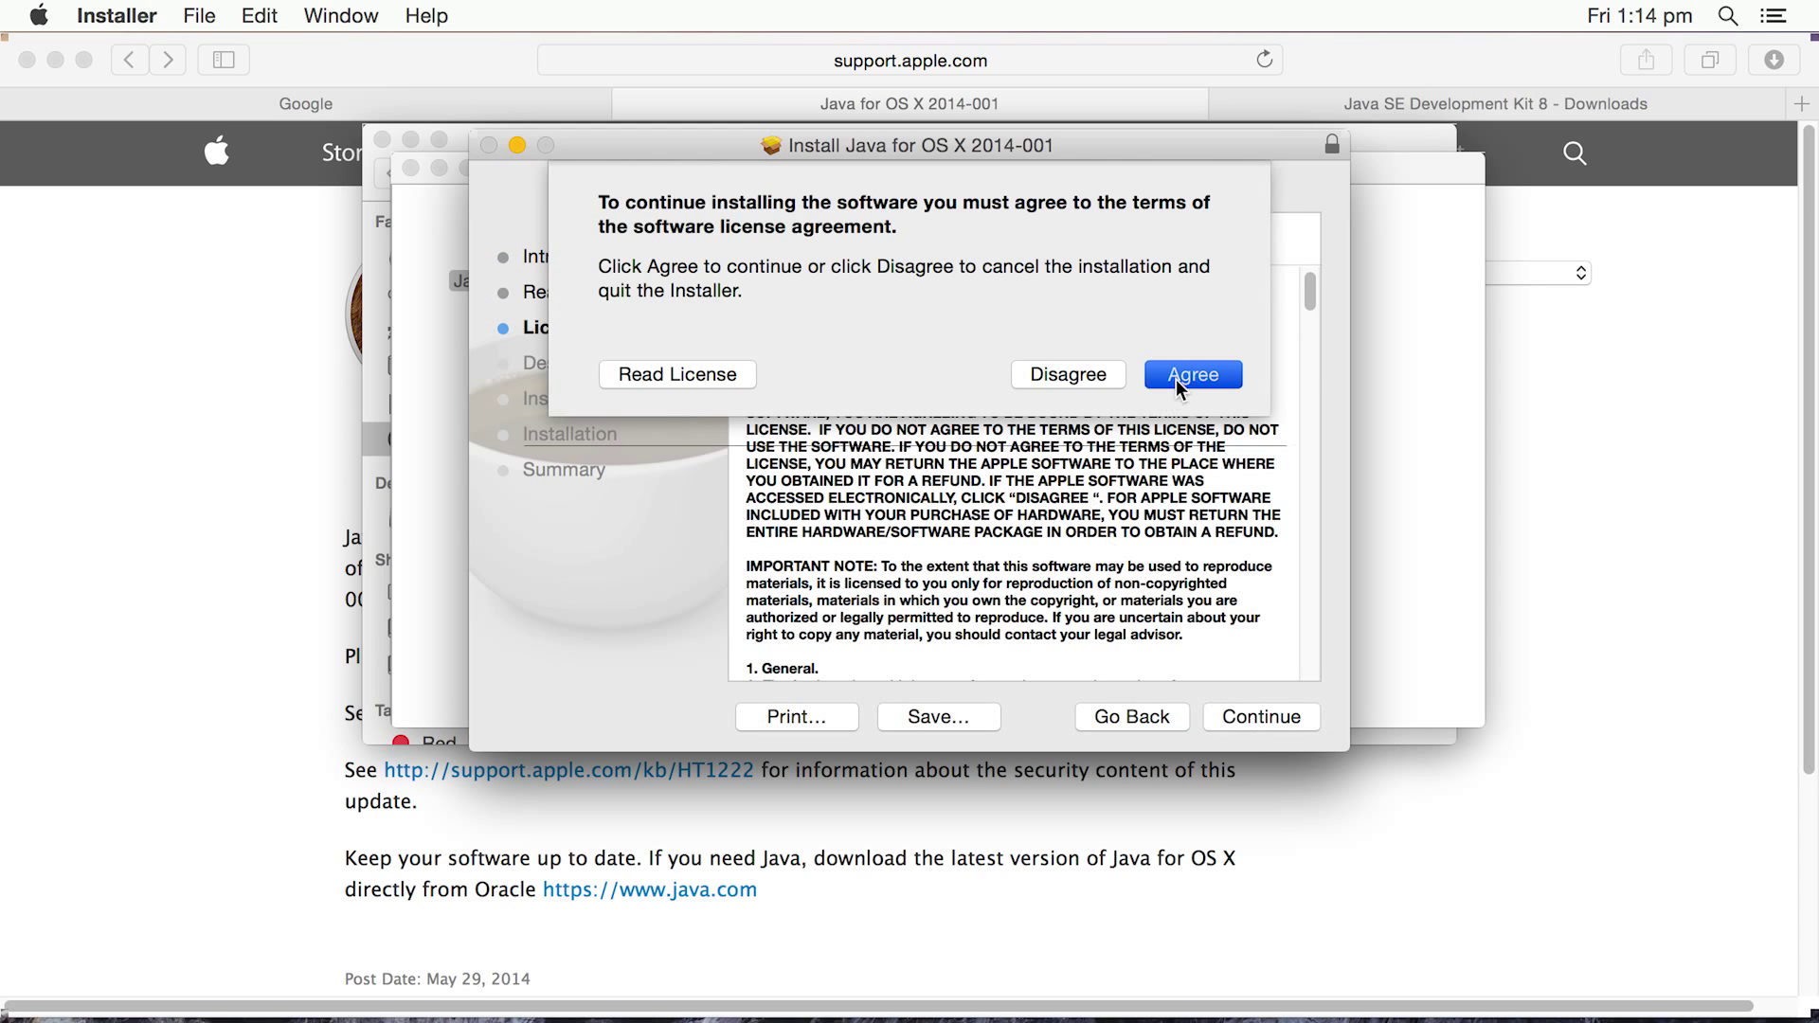
pyautogui.click(1176, 377)
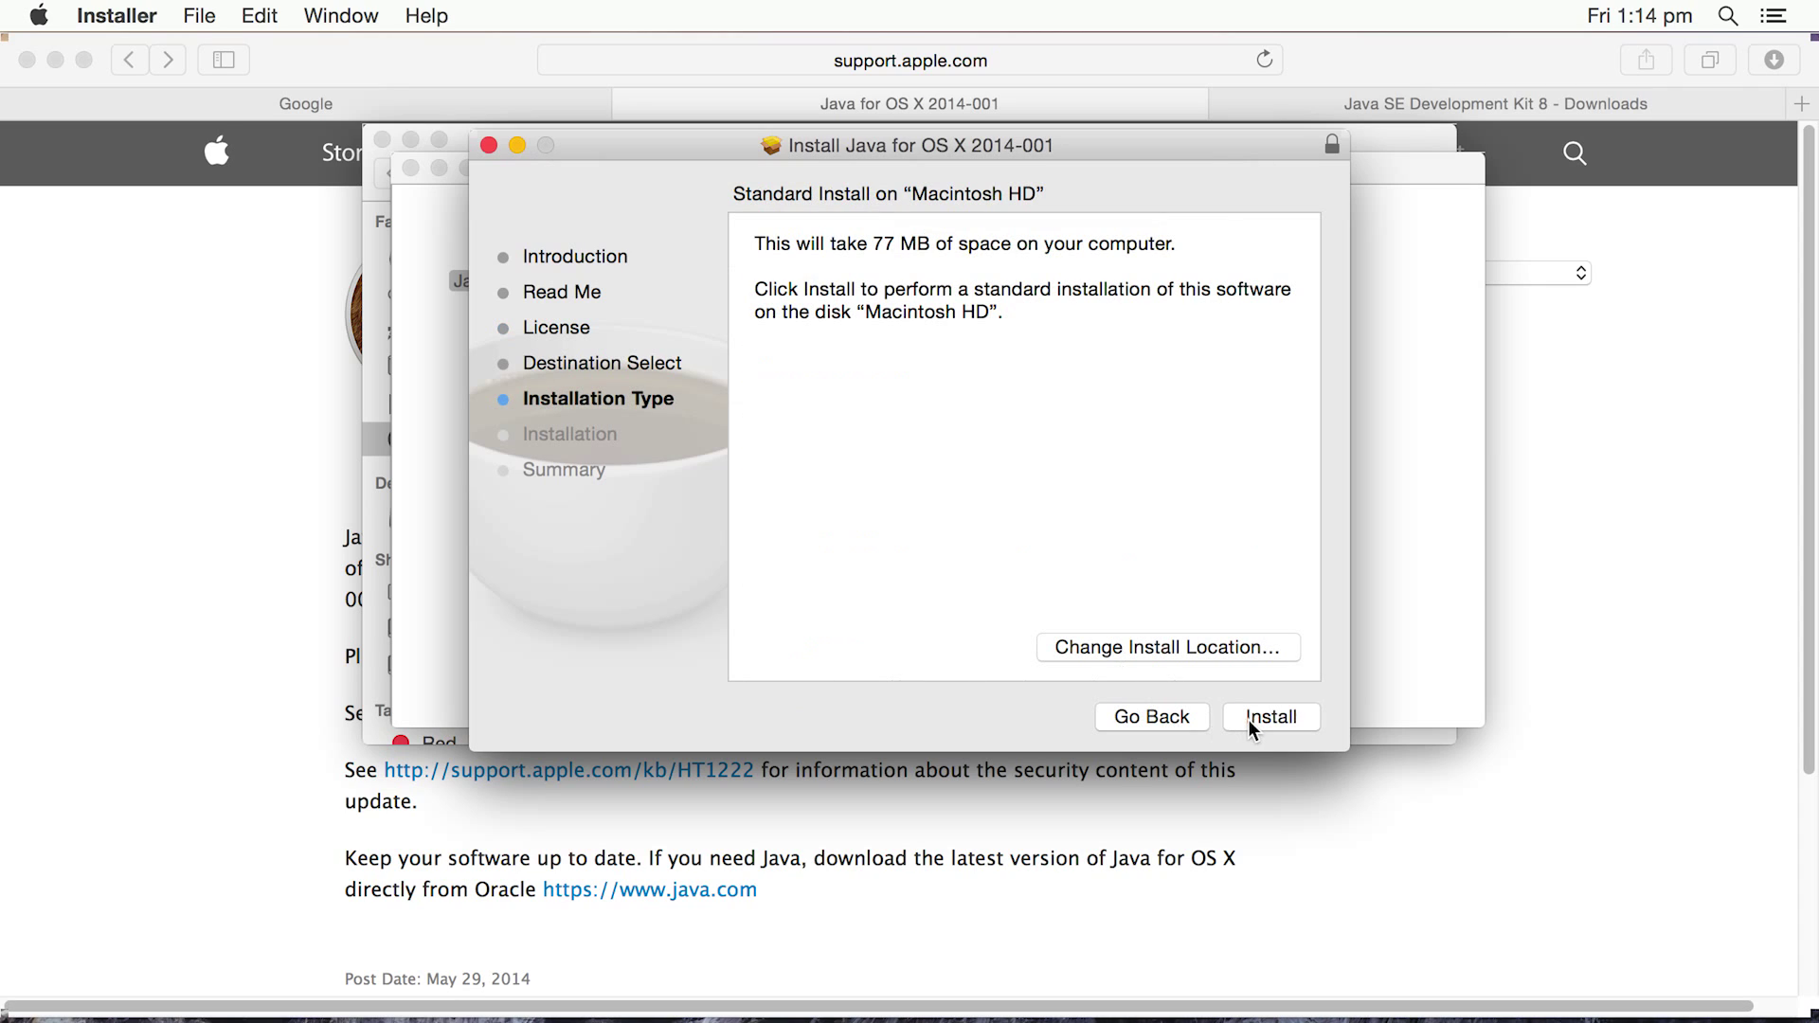
# Install Java for OS X 2014-001 with password authorization, then close the installer and disk window
pyautogui.click(1248, 720)
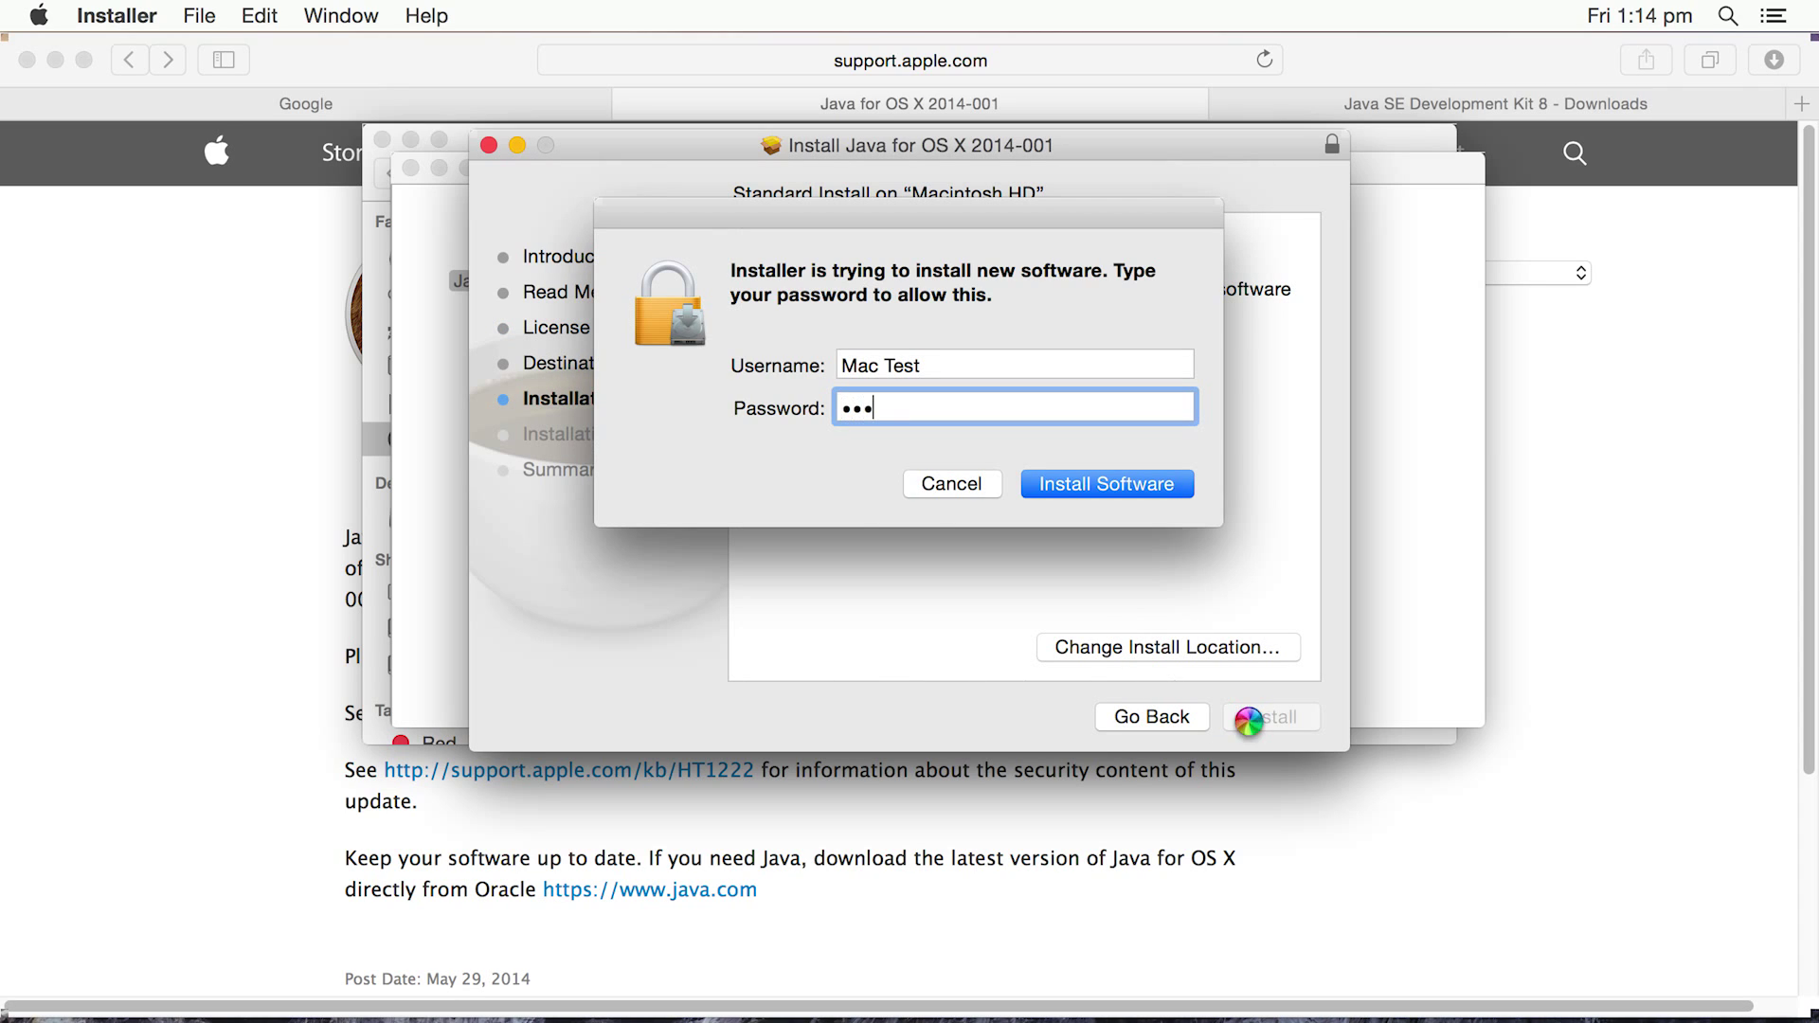
pyautogui.press('Return')
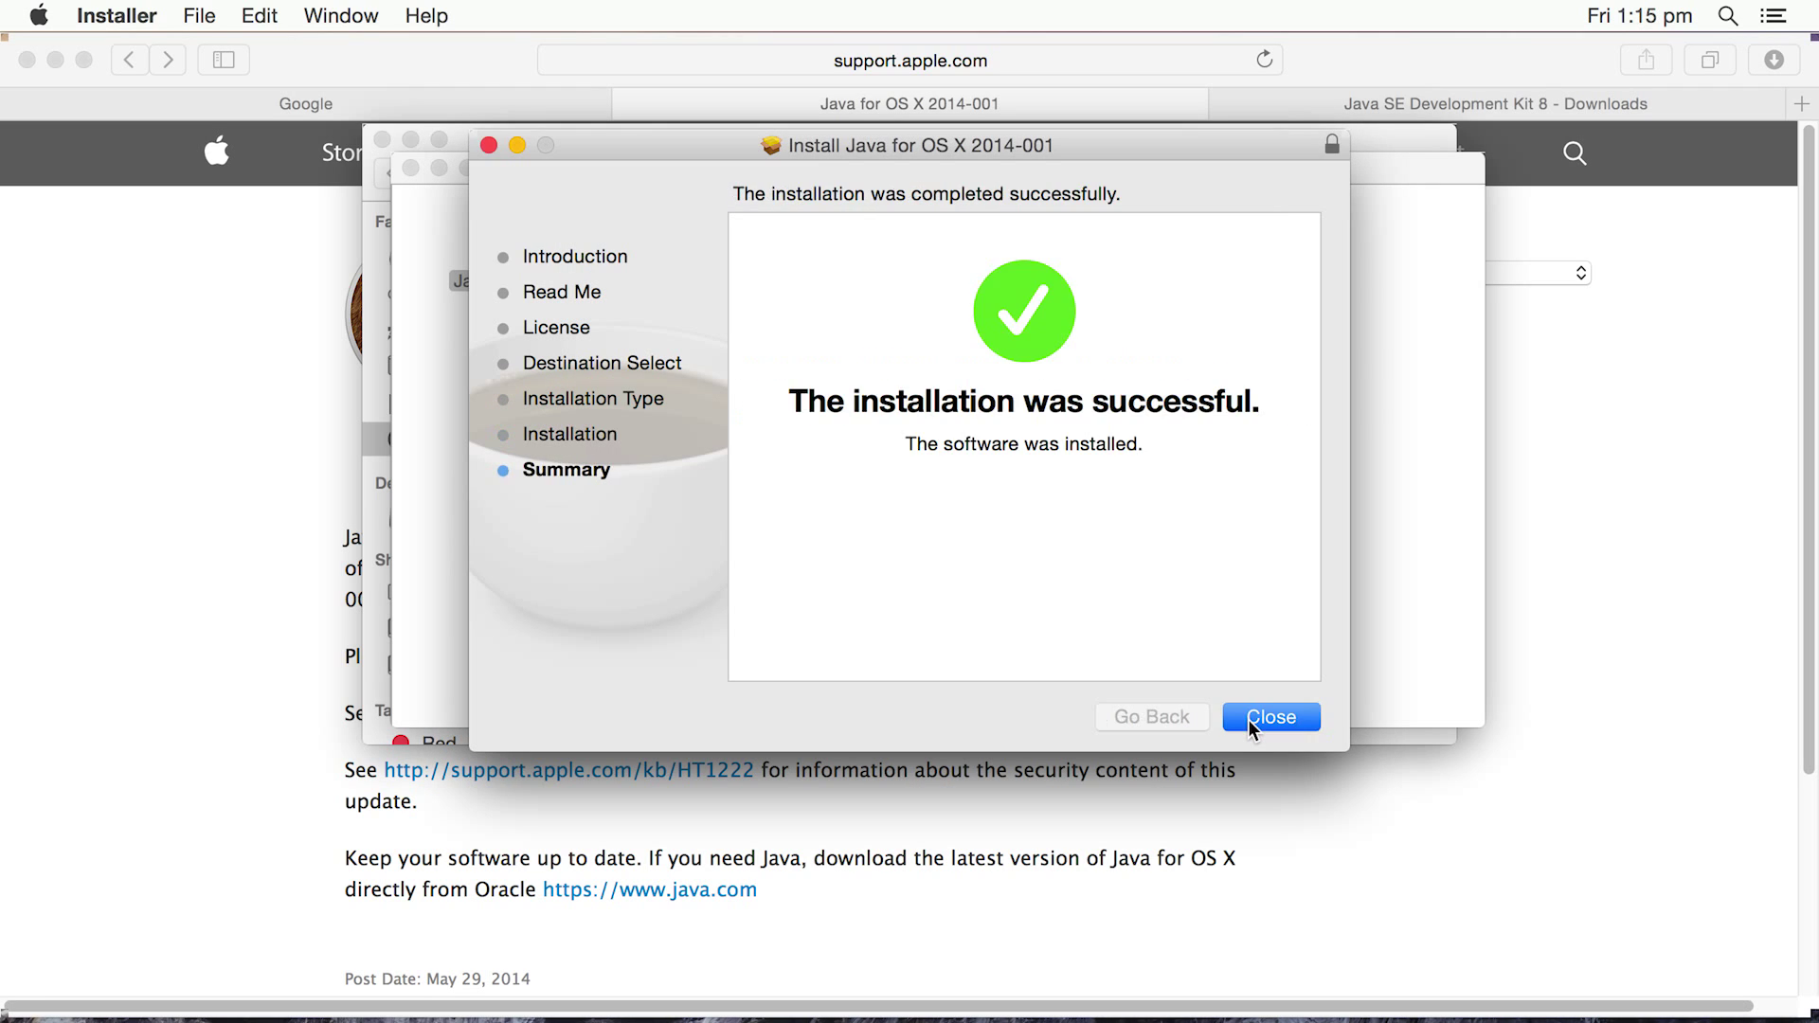
pyautogui.click(1248, 719)
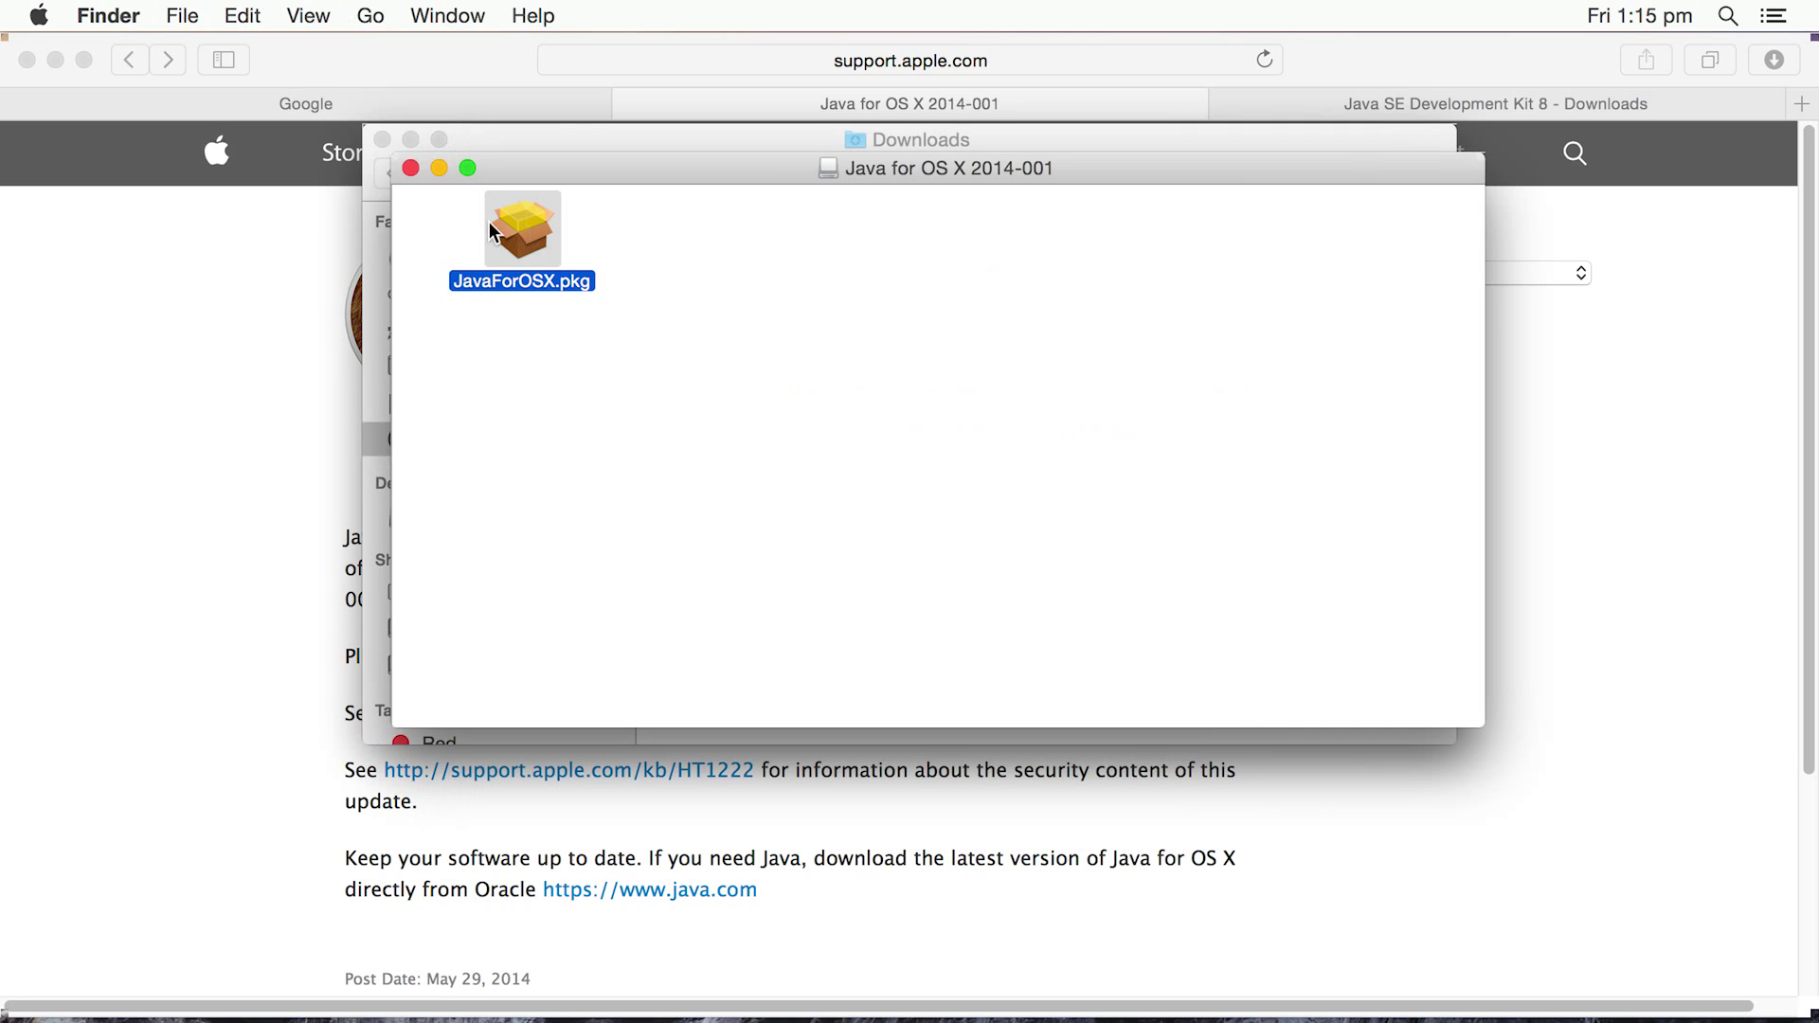
pyautogui.click(412, 168)
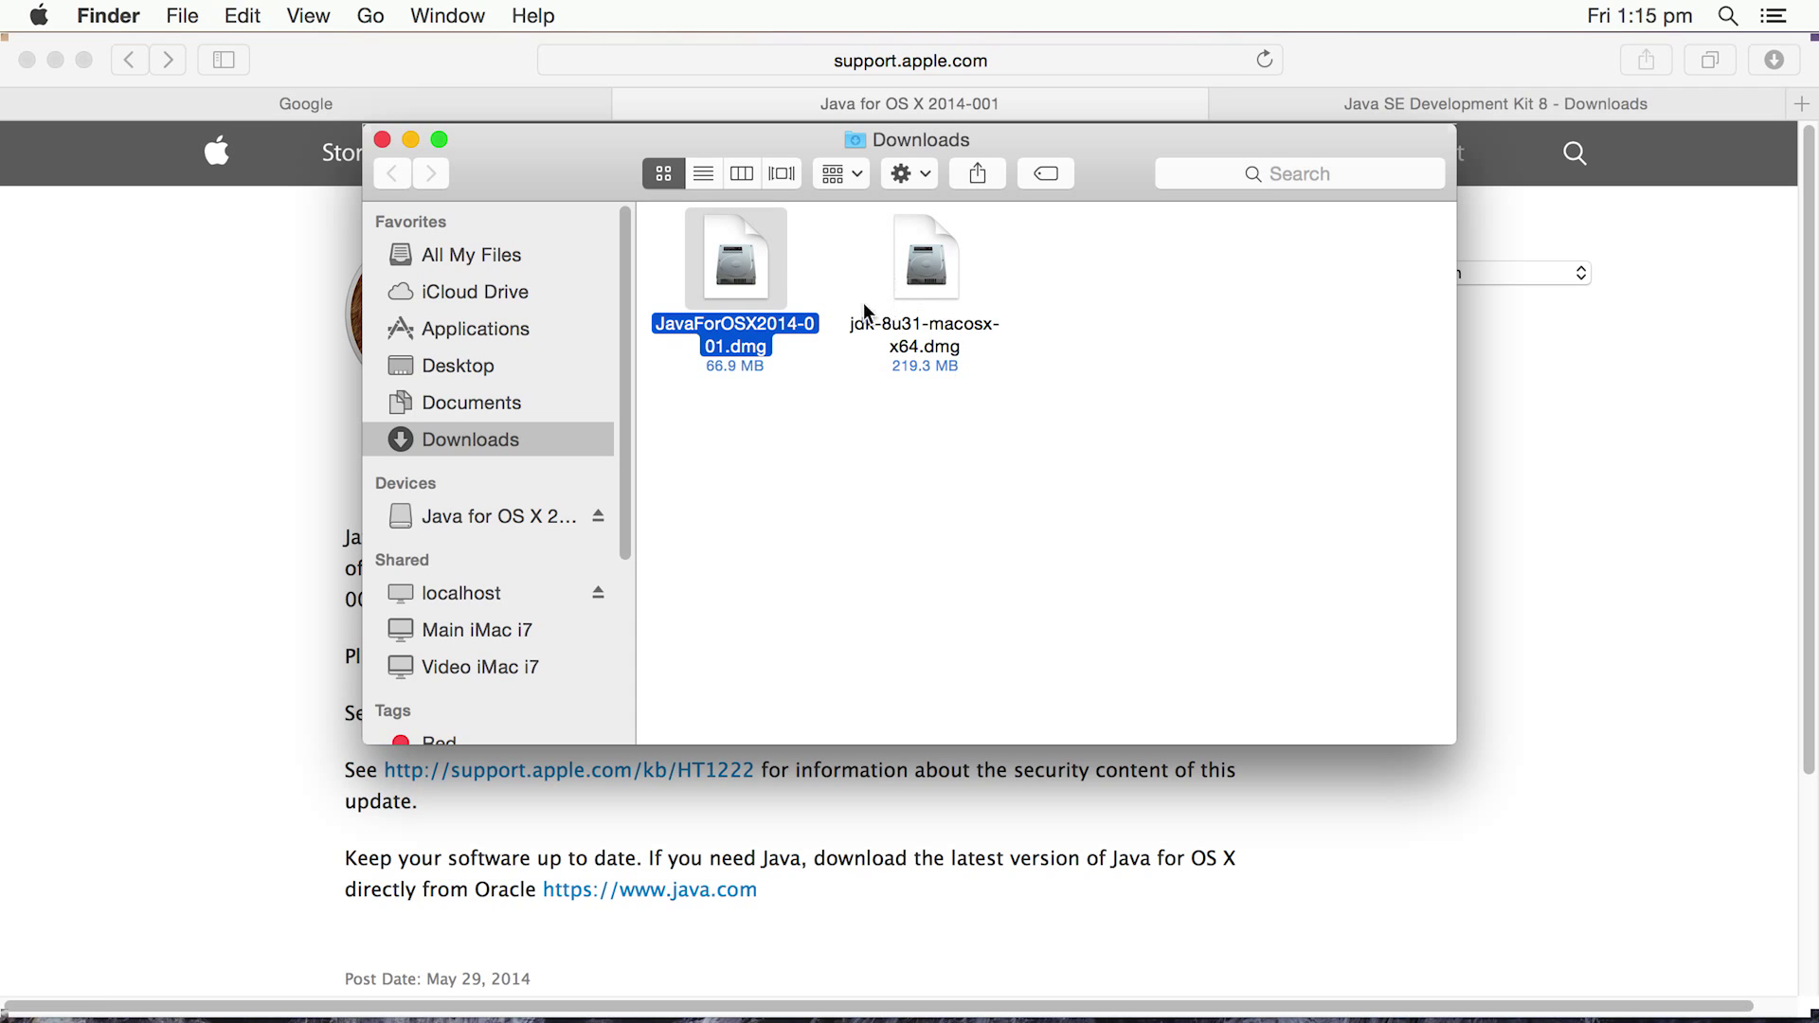
# Briefly open System Preferences, then select jdk-8u31-macosx-x64.dmg in Downloads
pyautogui.click(38, 16)
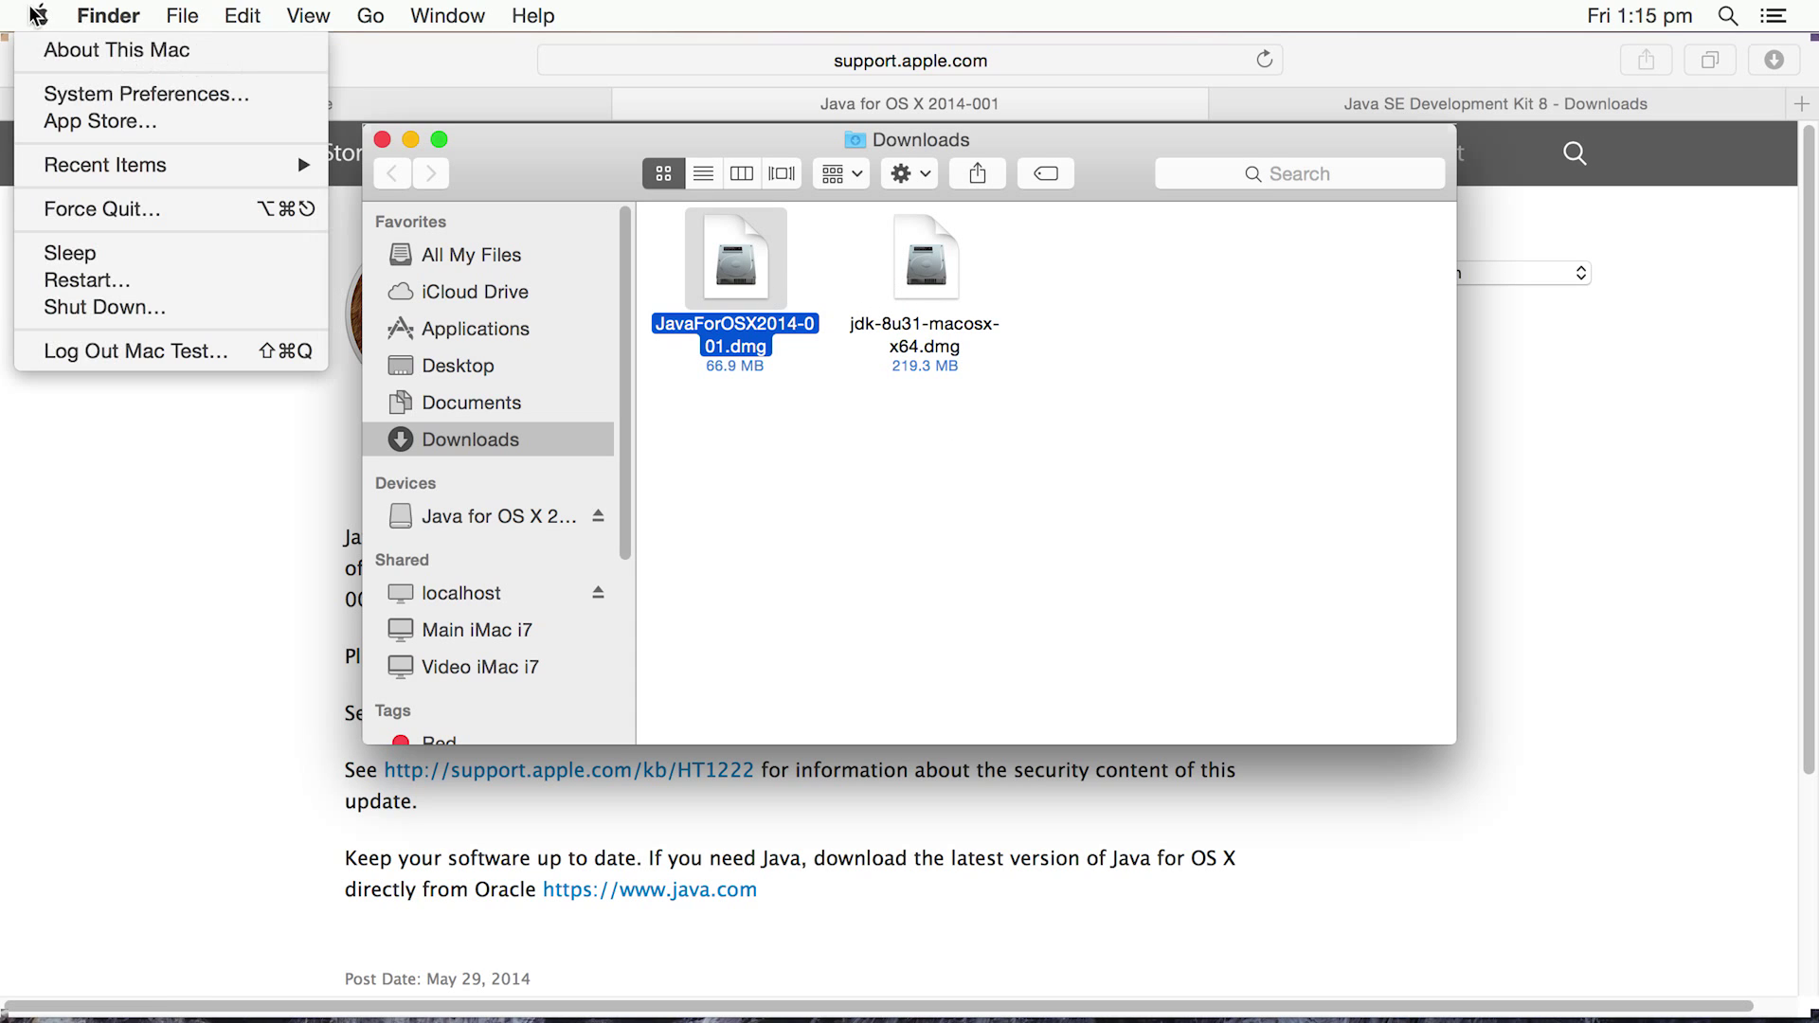
pyautogui.click(71, 97)
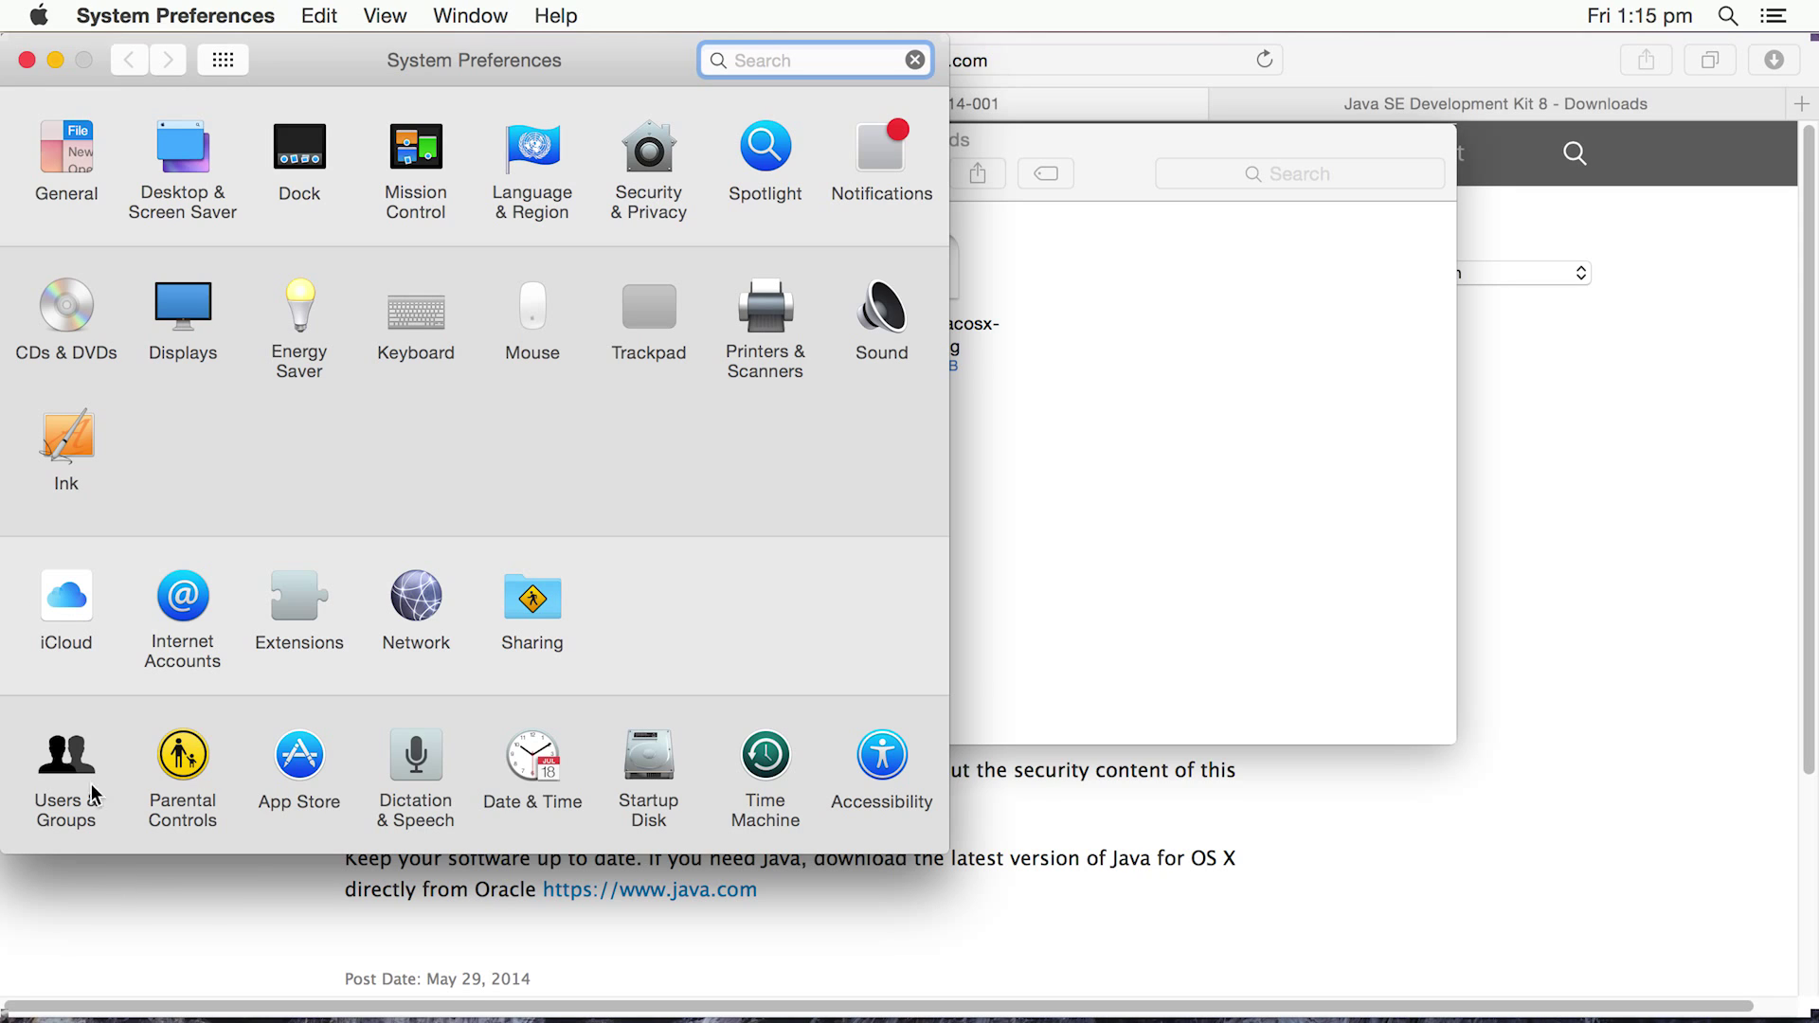
pyautogui.click(27, 61)
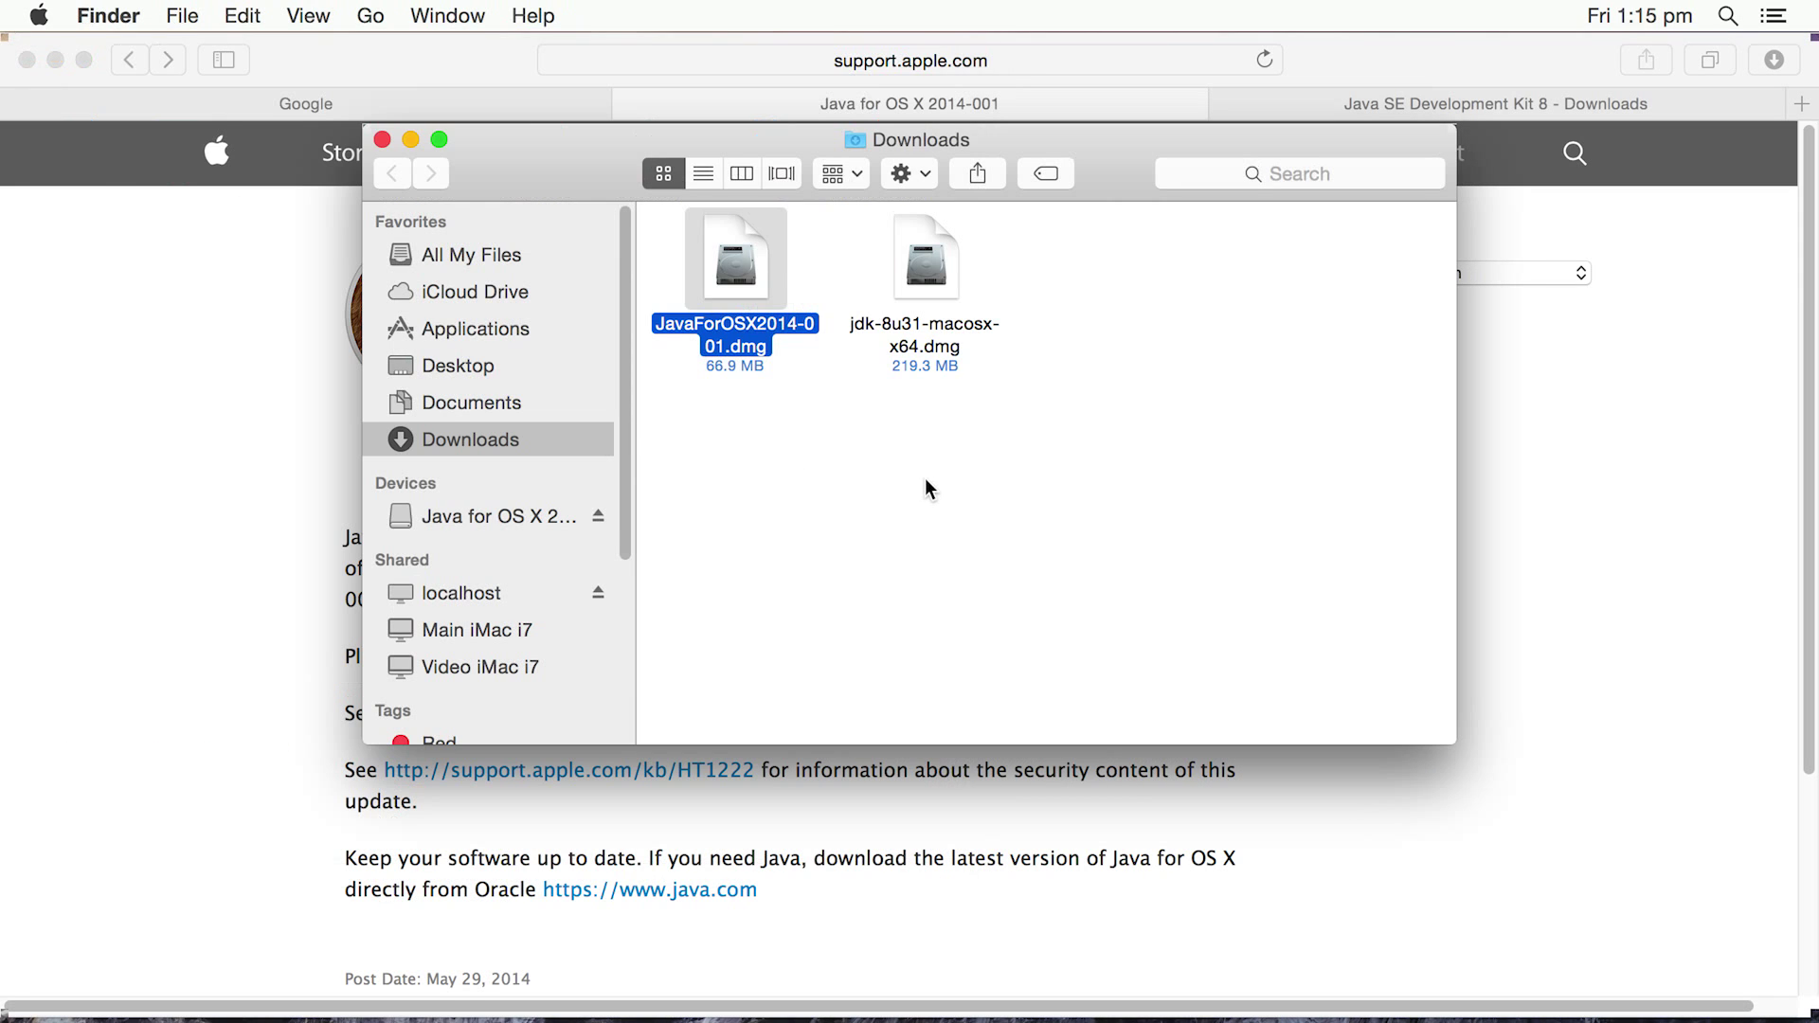
pyautogui.click(926, 479)
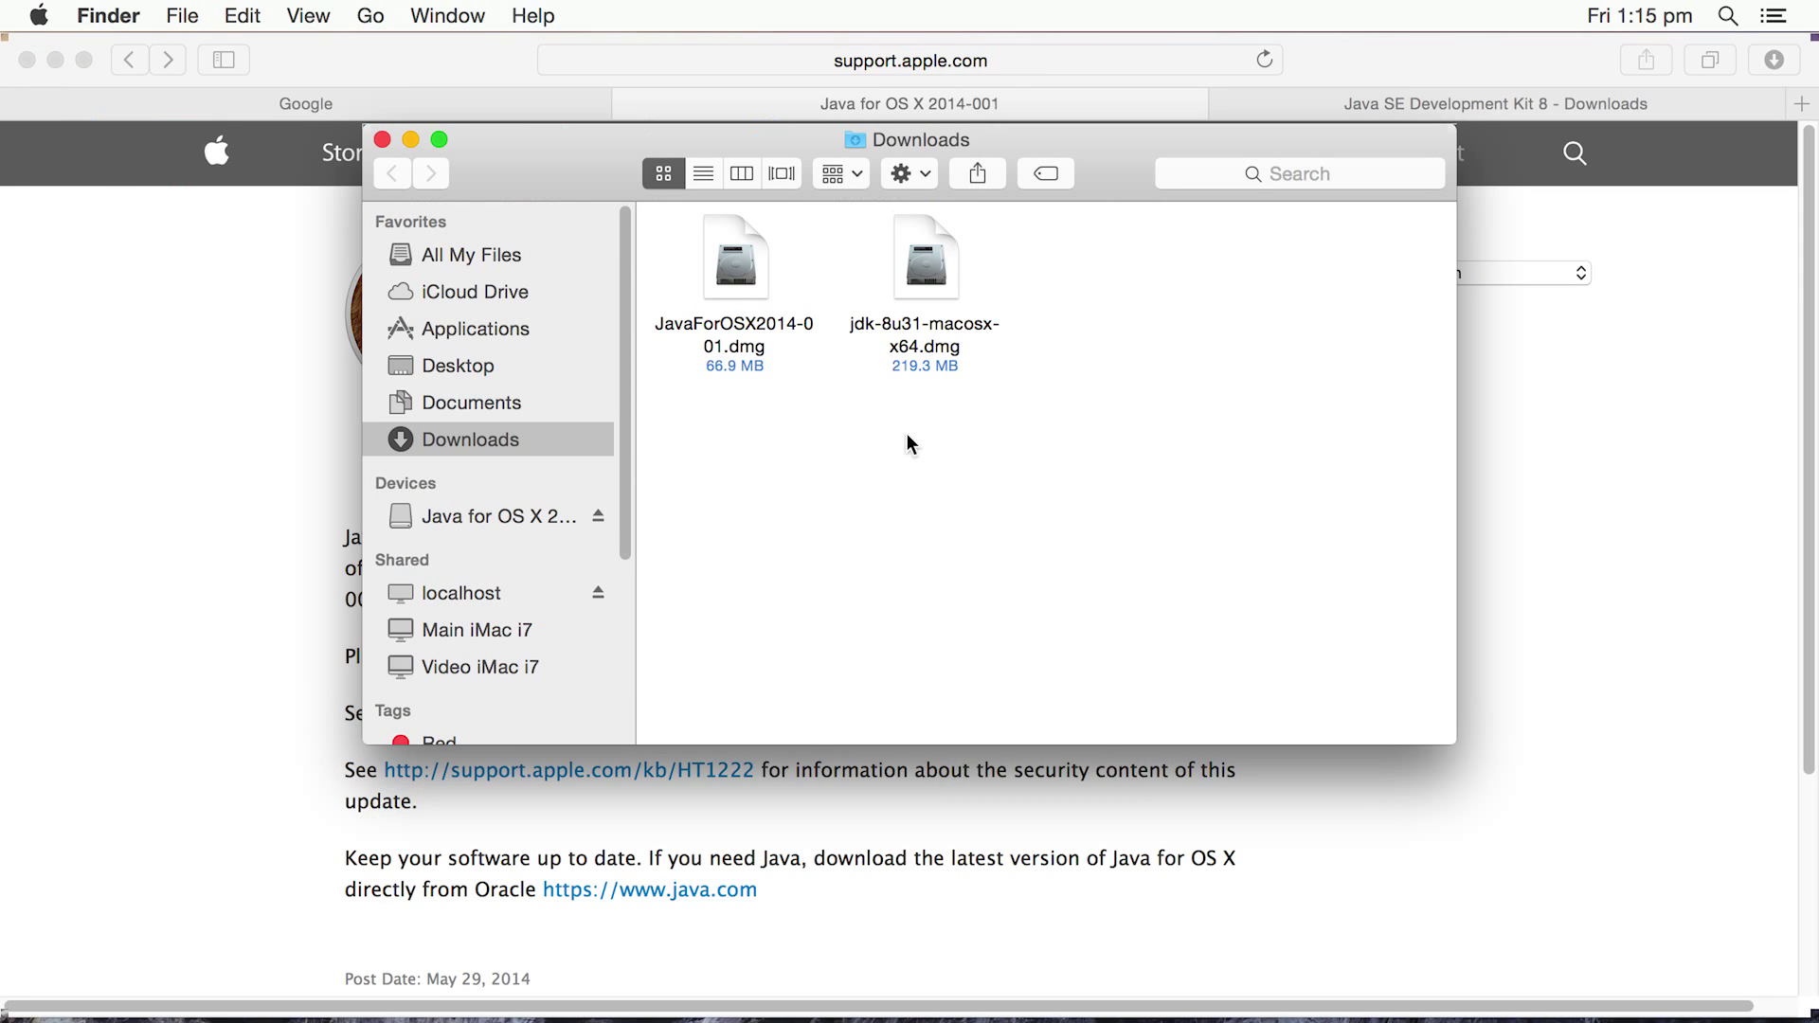
pyautogui.click(931, 270)
# Install JDK 8 Update 31.pkg from its disk image with password authorization, then close its windows
pyautogui.doubleClick(931, 269)
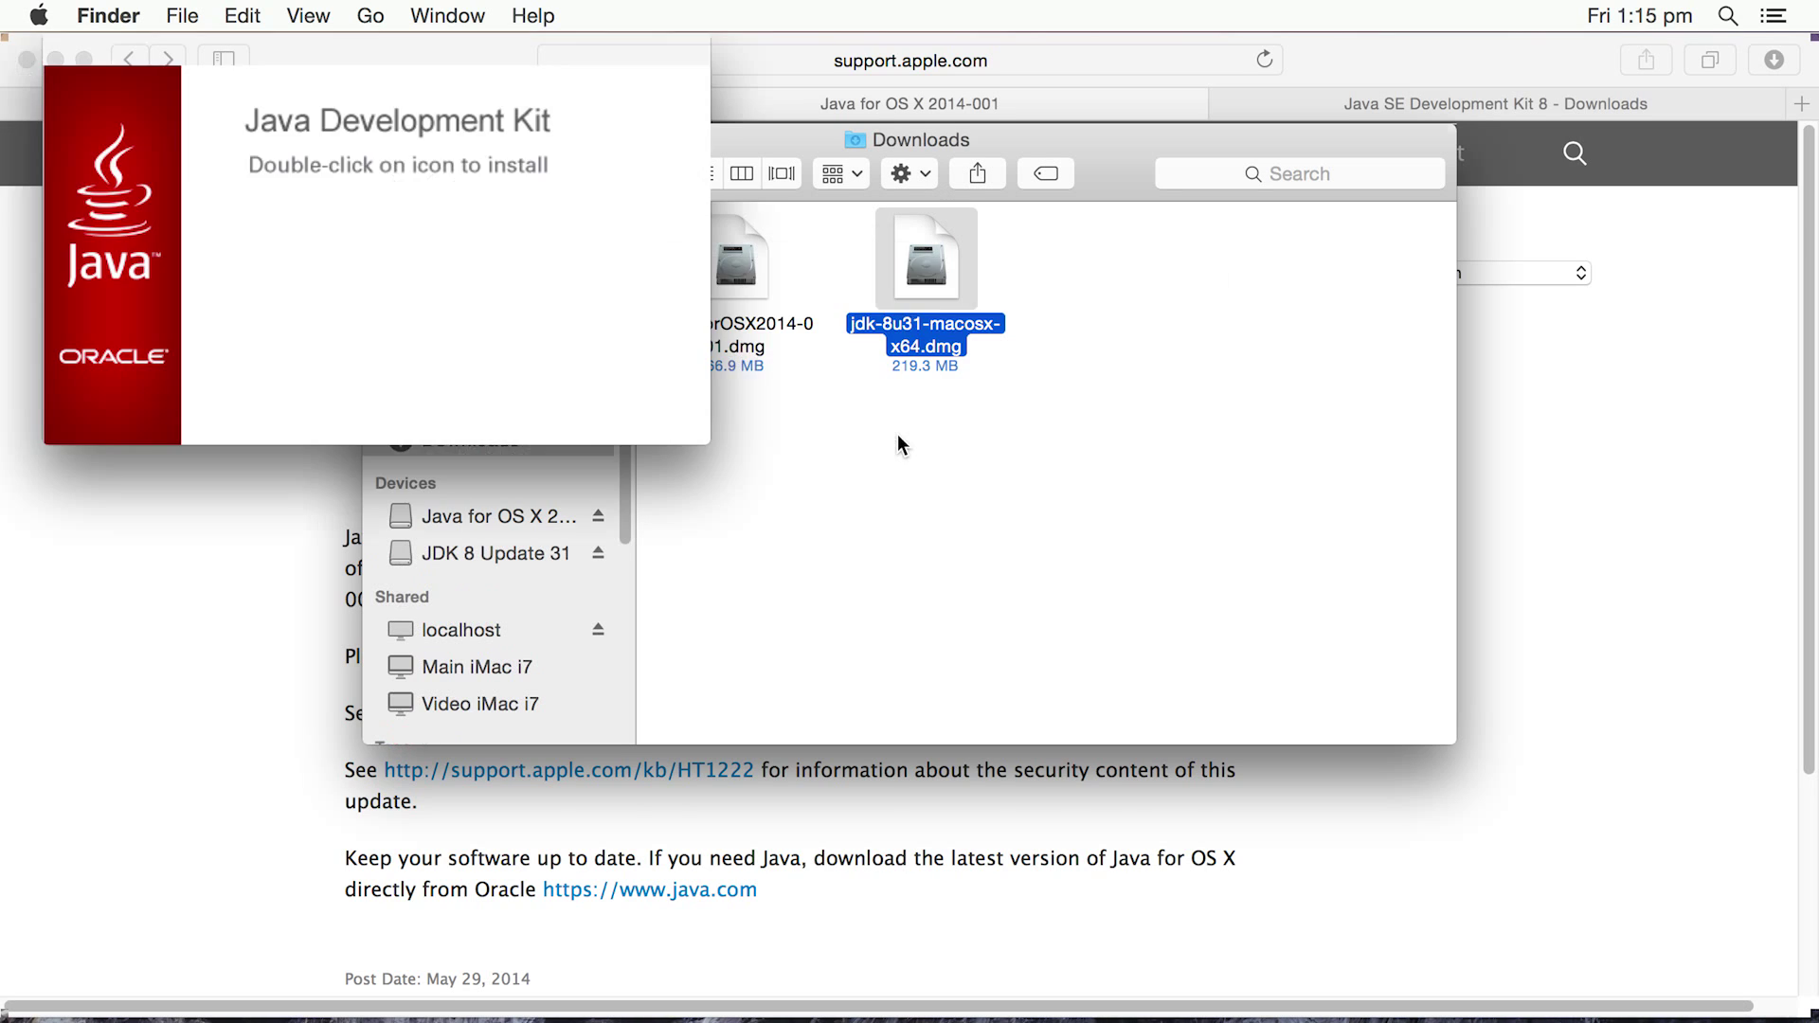
pyautogui.doubleClick(407, 275)
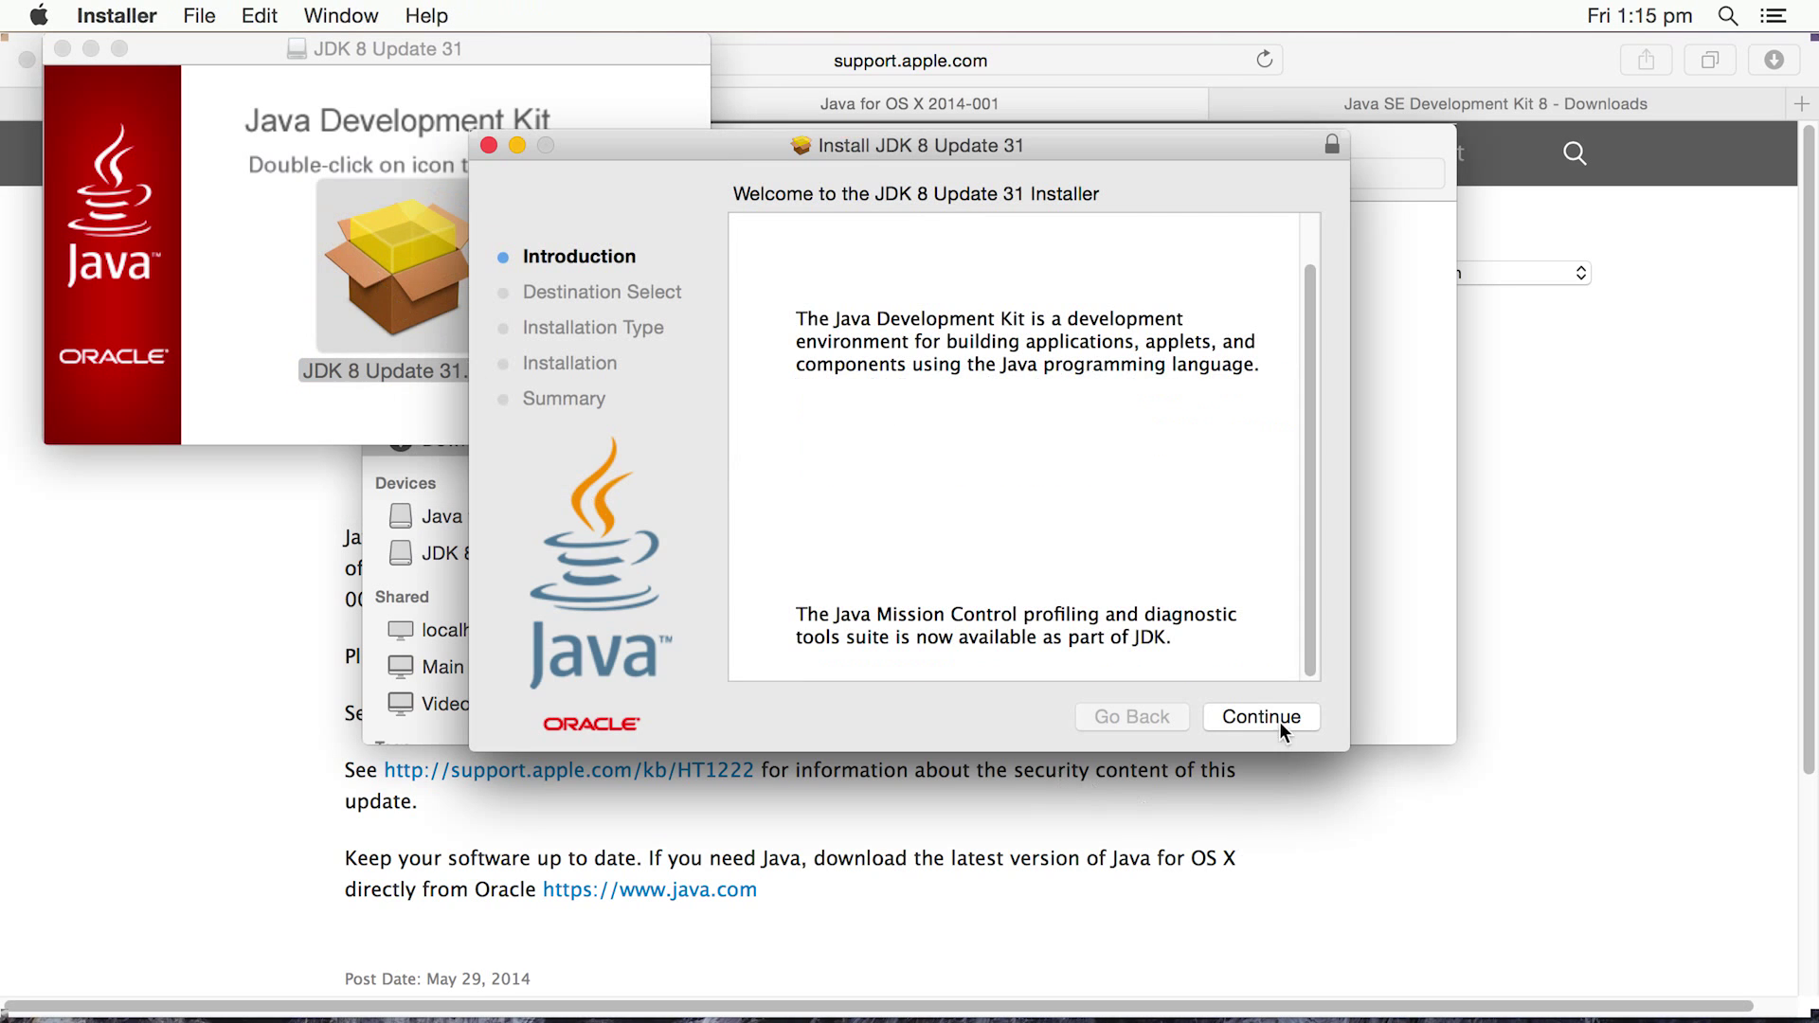
pyautogui.click(1282, 721)
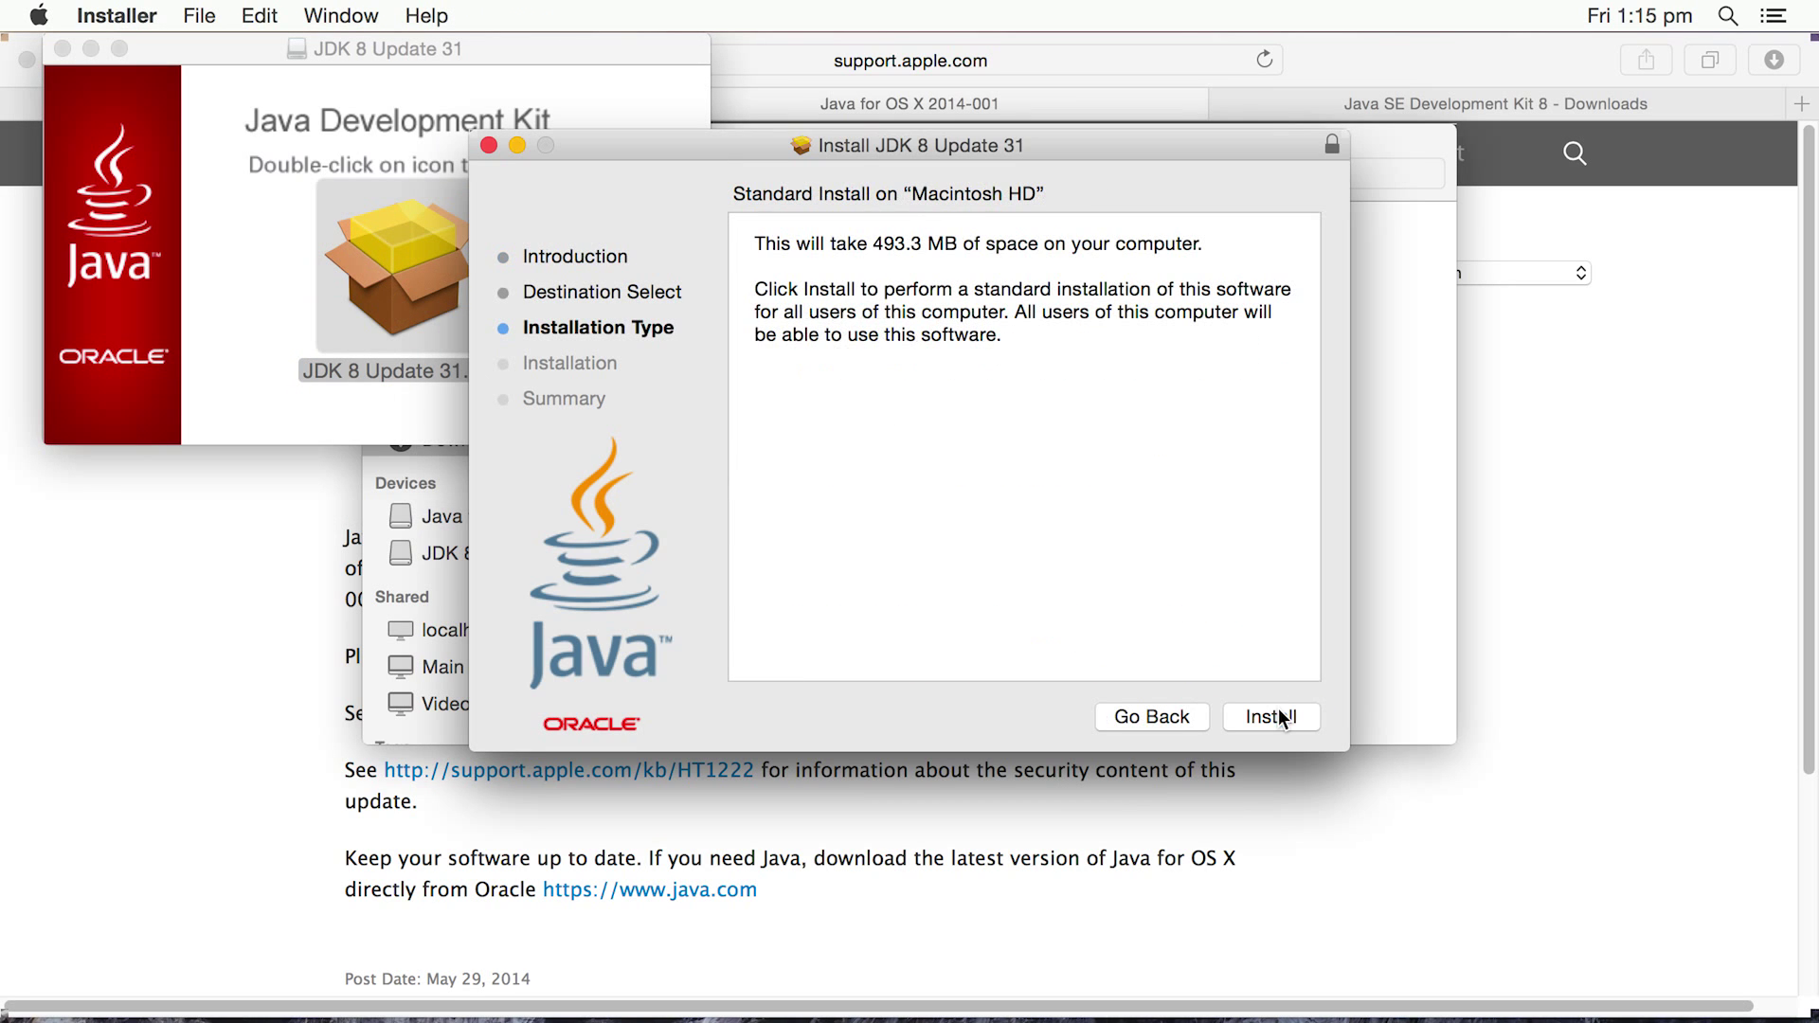
pyautogui.click(1282, 721)
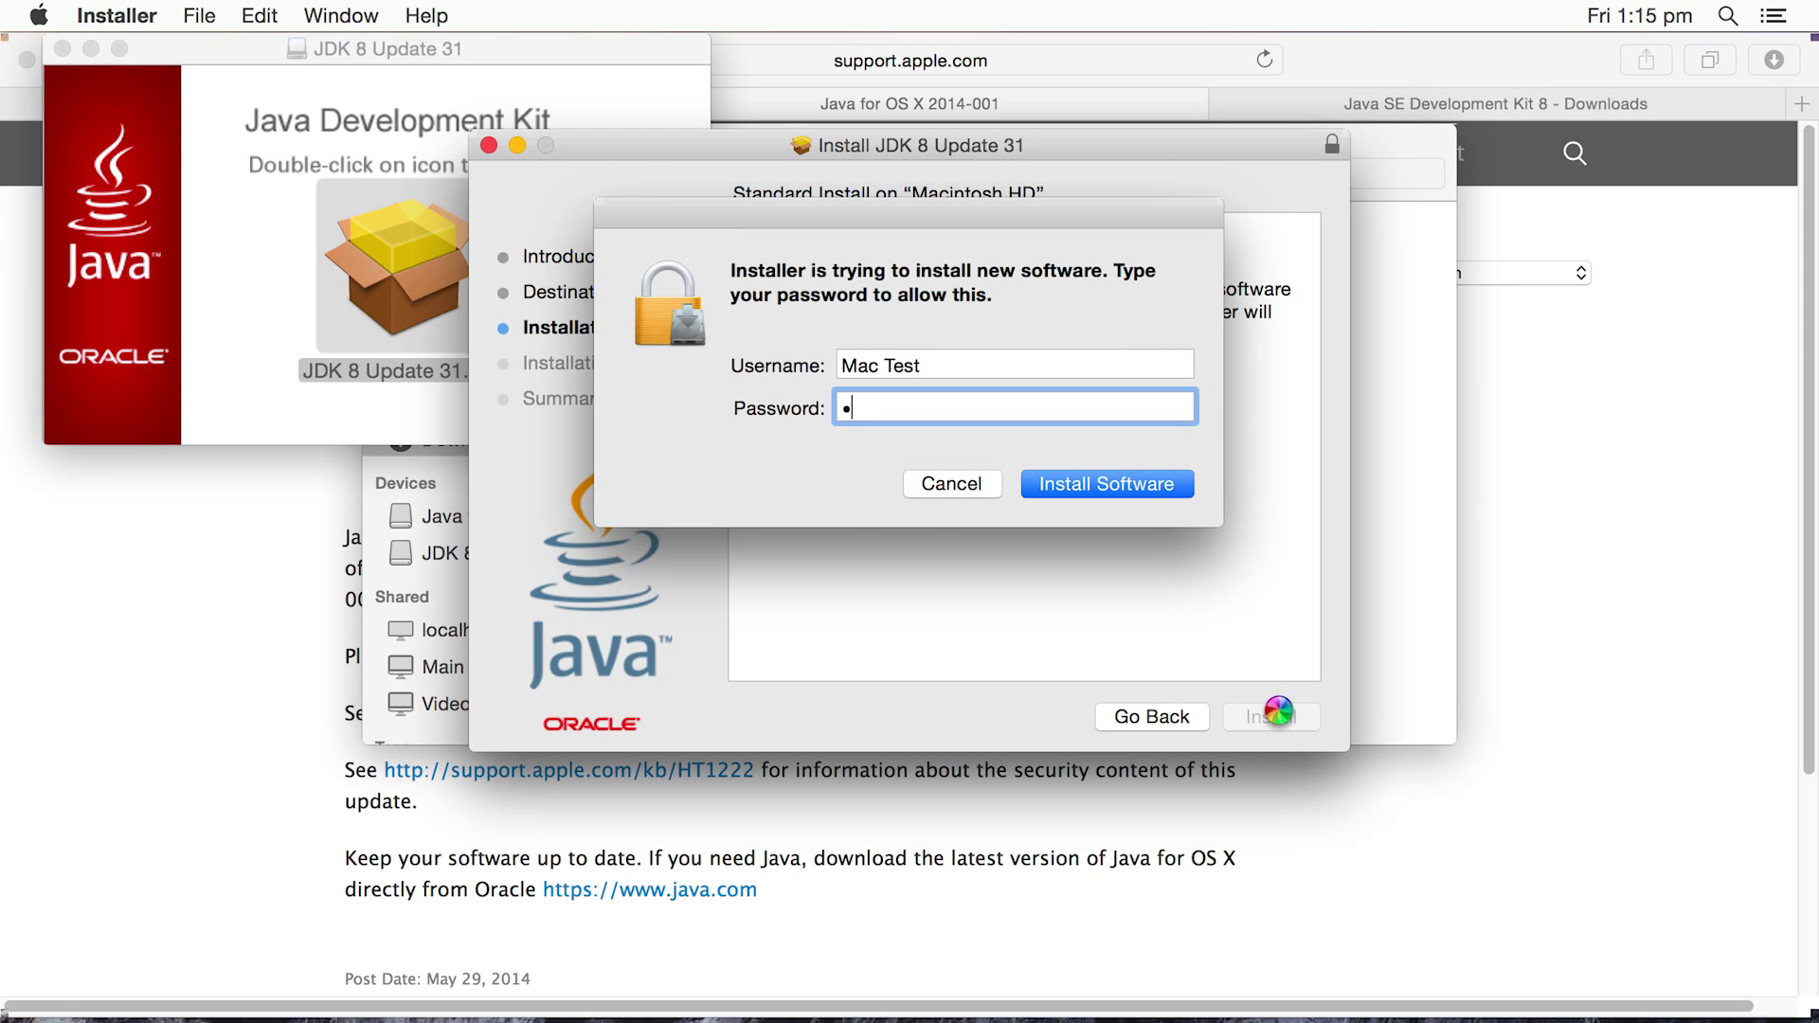
pyautogui.press('Return')
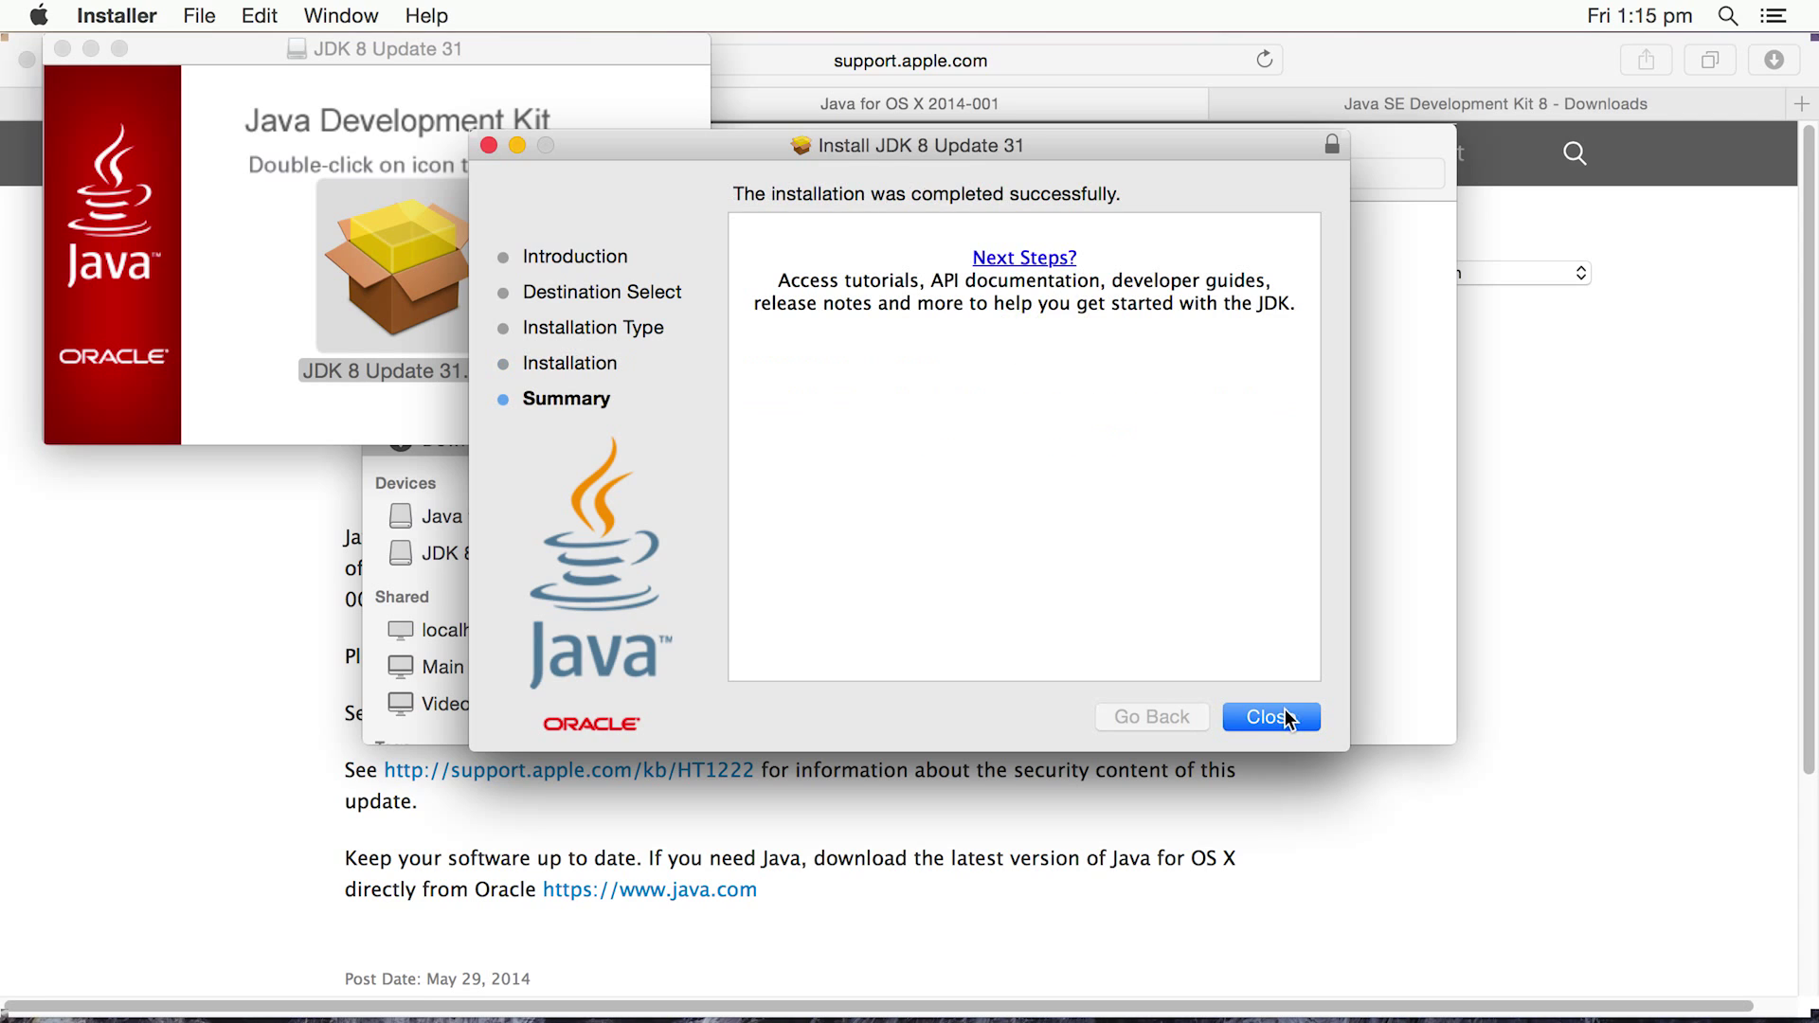
pyautogui.click(1278, 718)
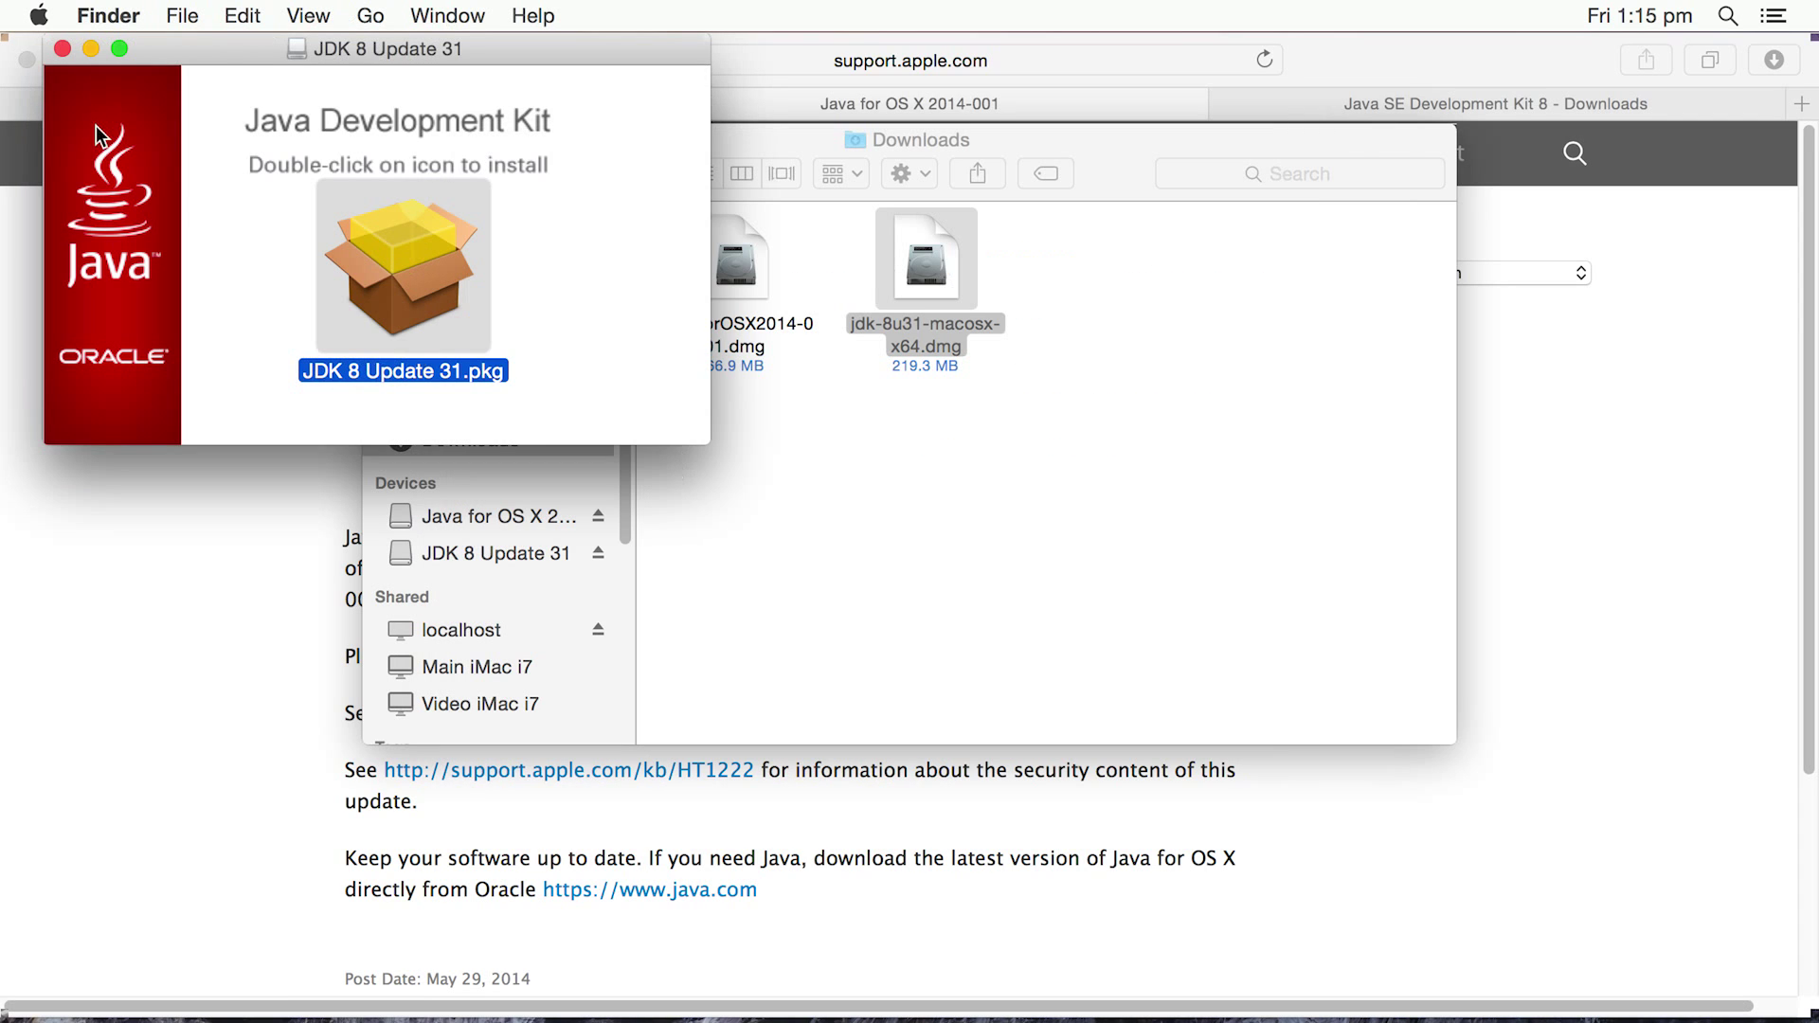
pyautogui.click(63, 49)
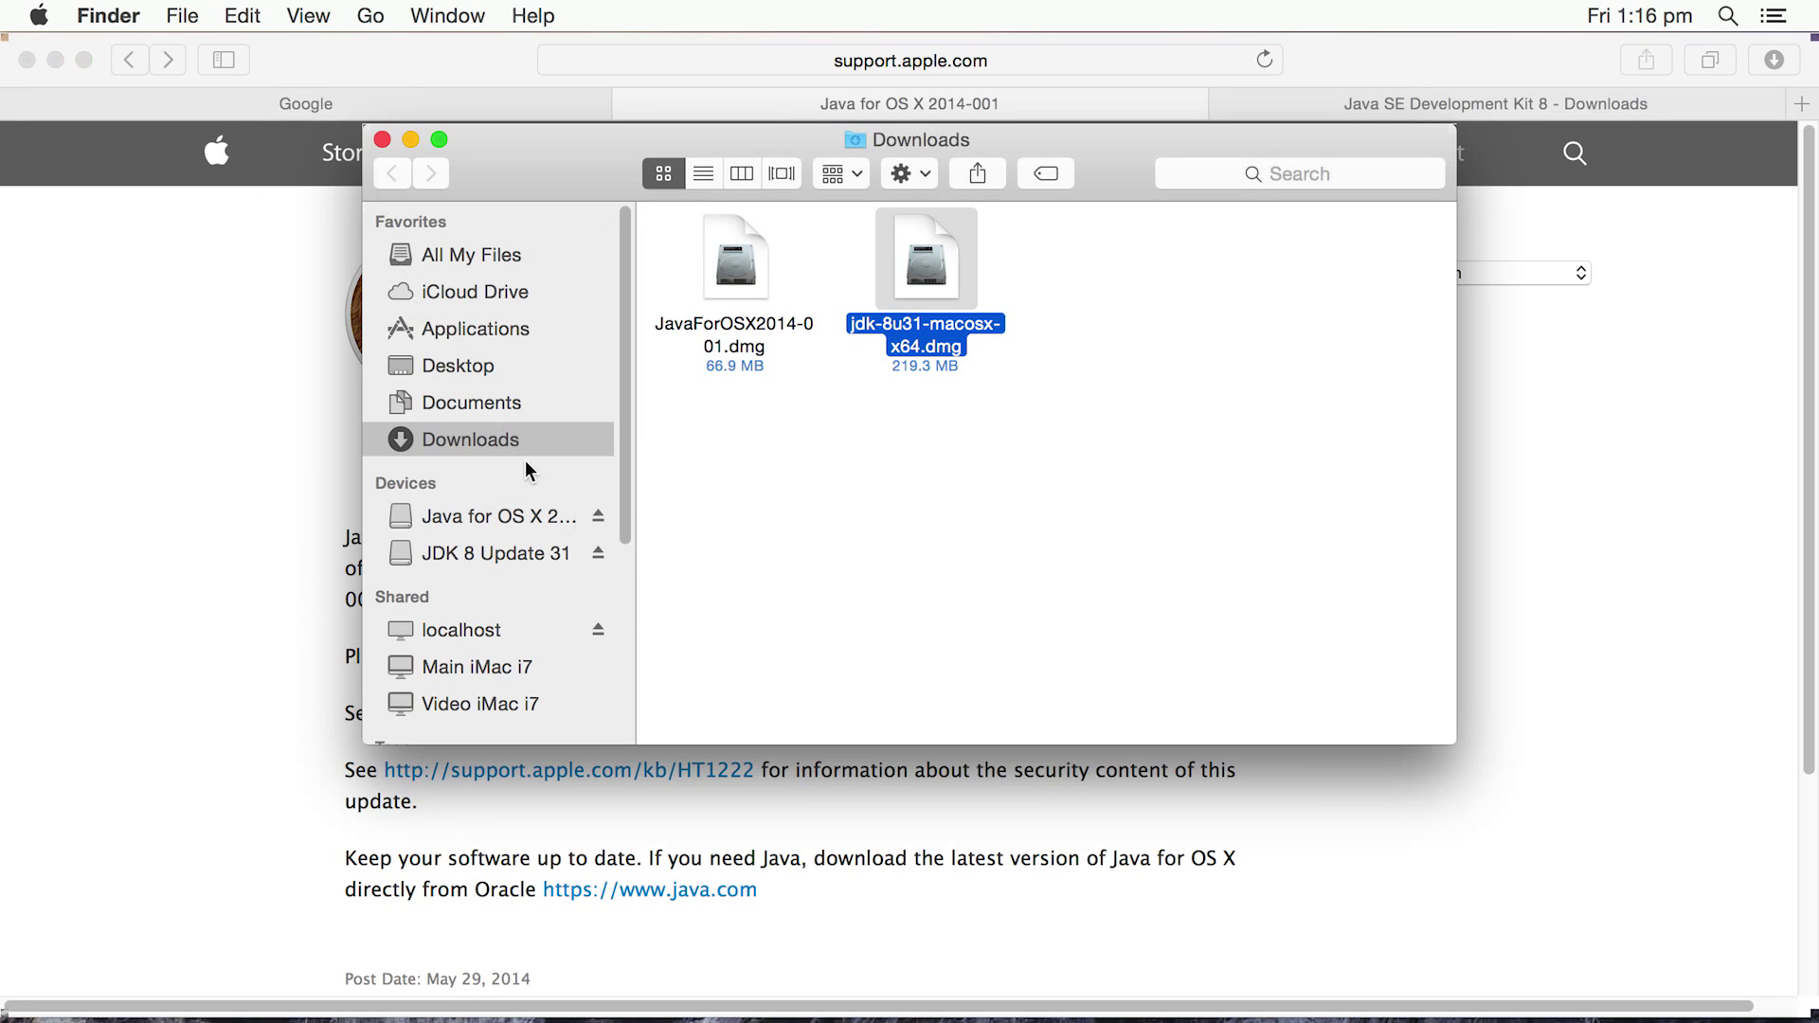
# Eject both Java disk images and open the Java pane in System Preferences
pyautogui.click(597, 516)
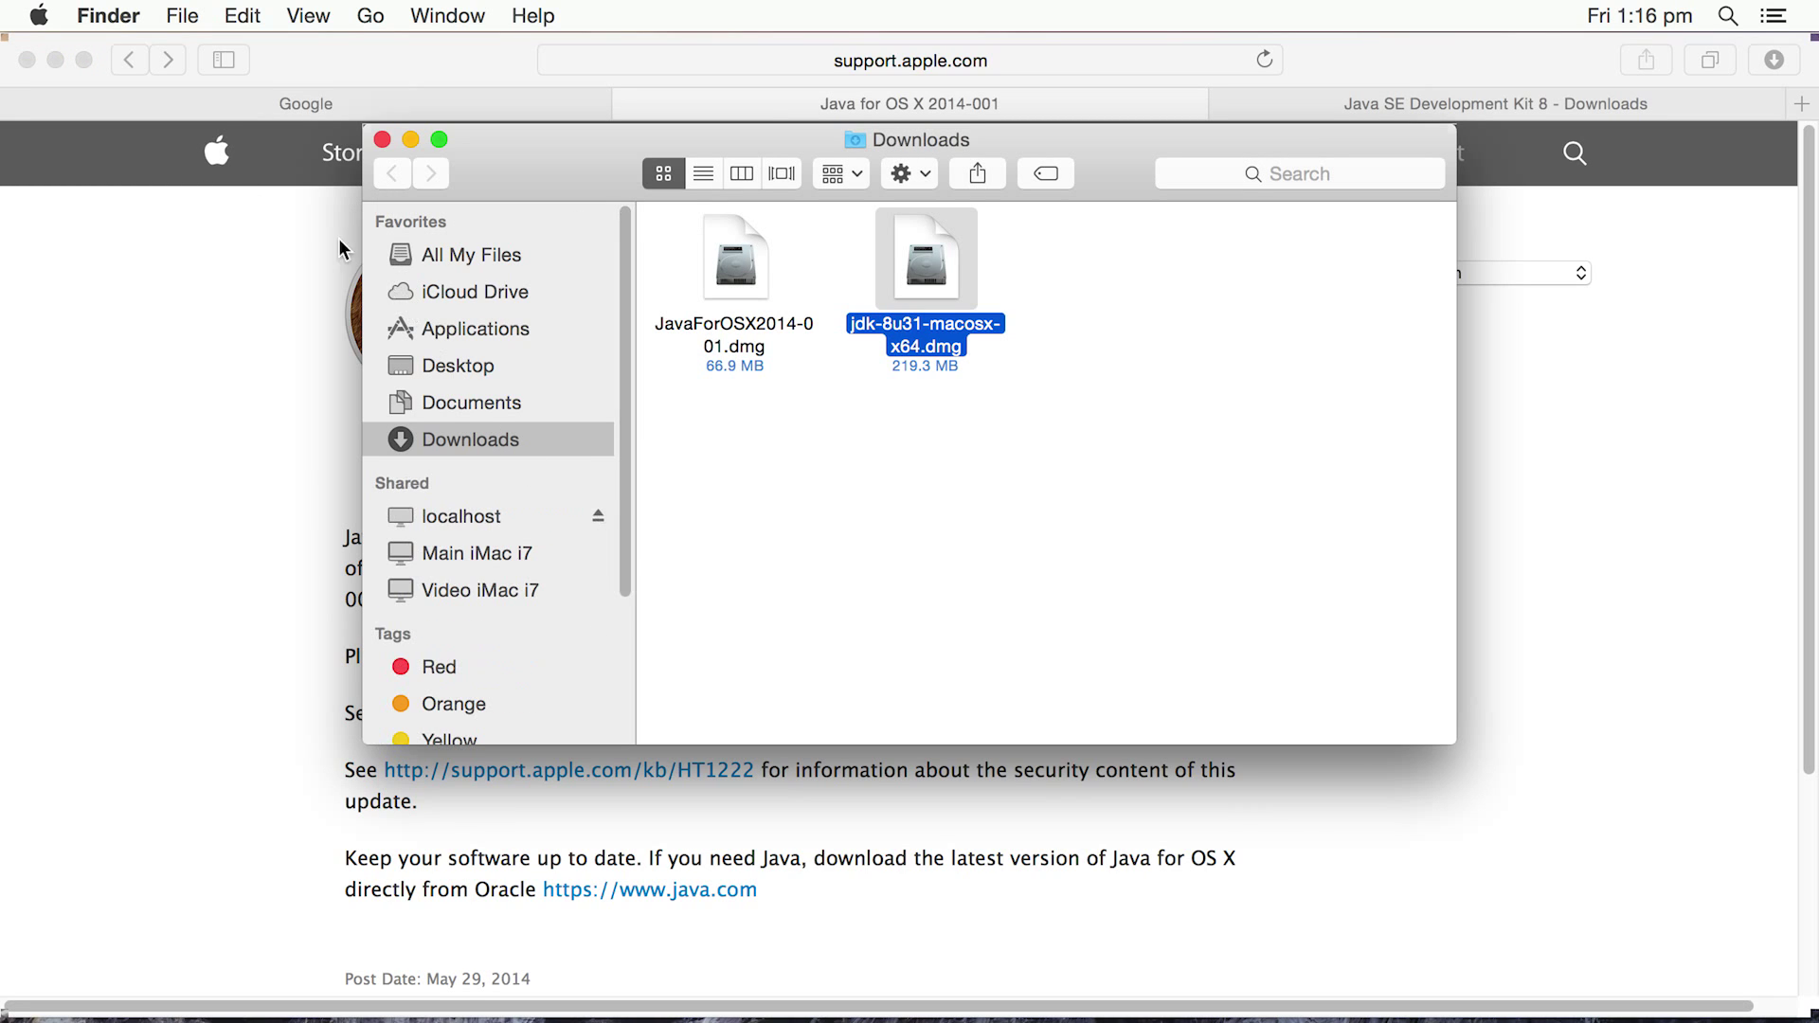
pyautogui.click(39, 17)
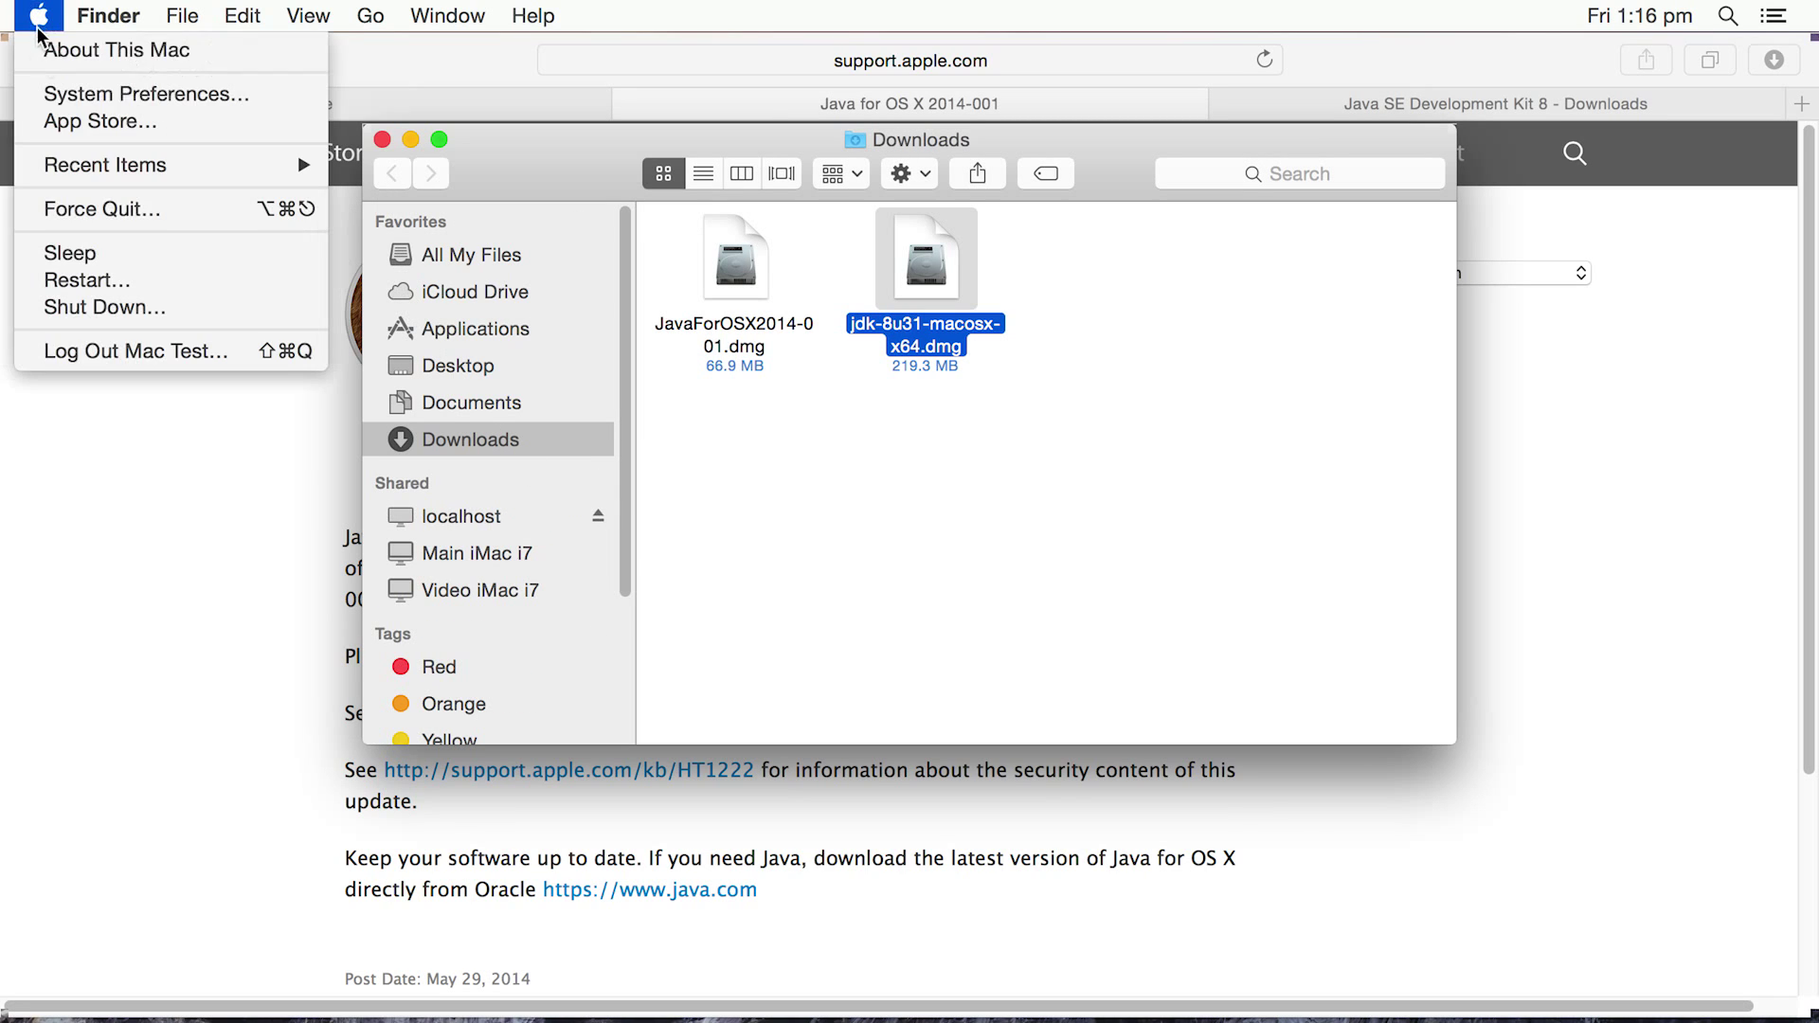
pyautogui.click(58, 95)
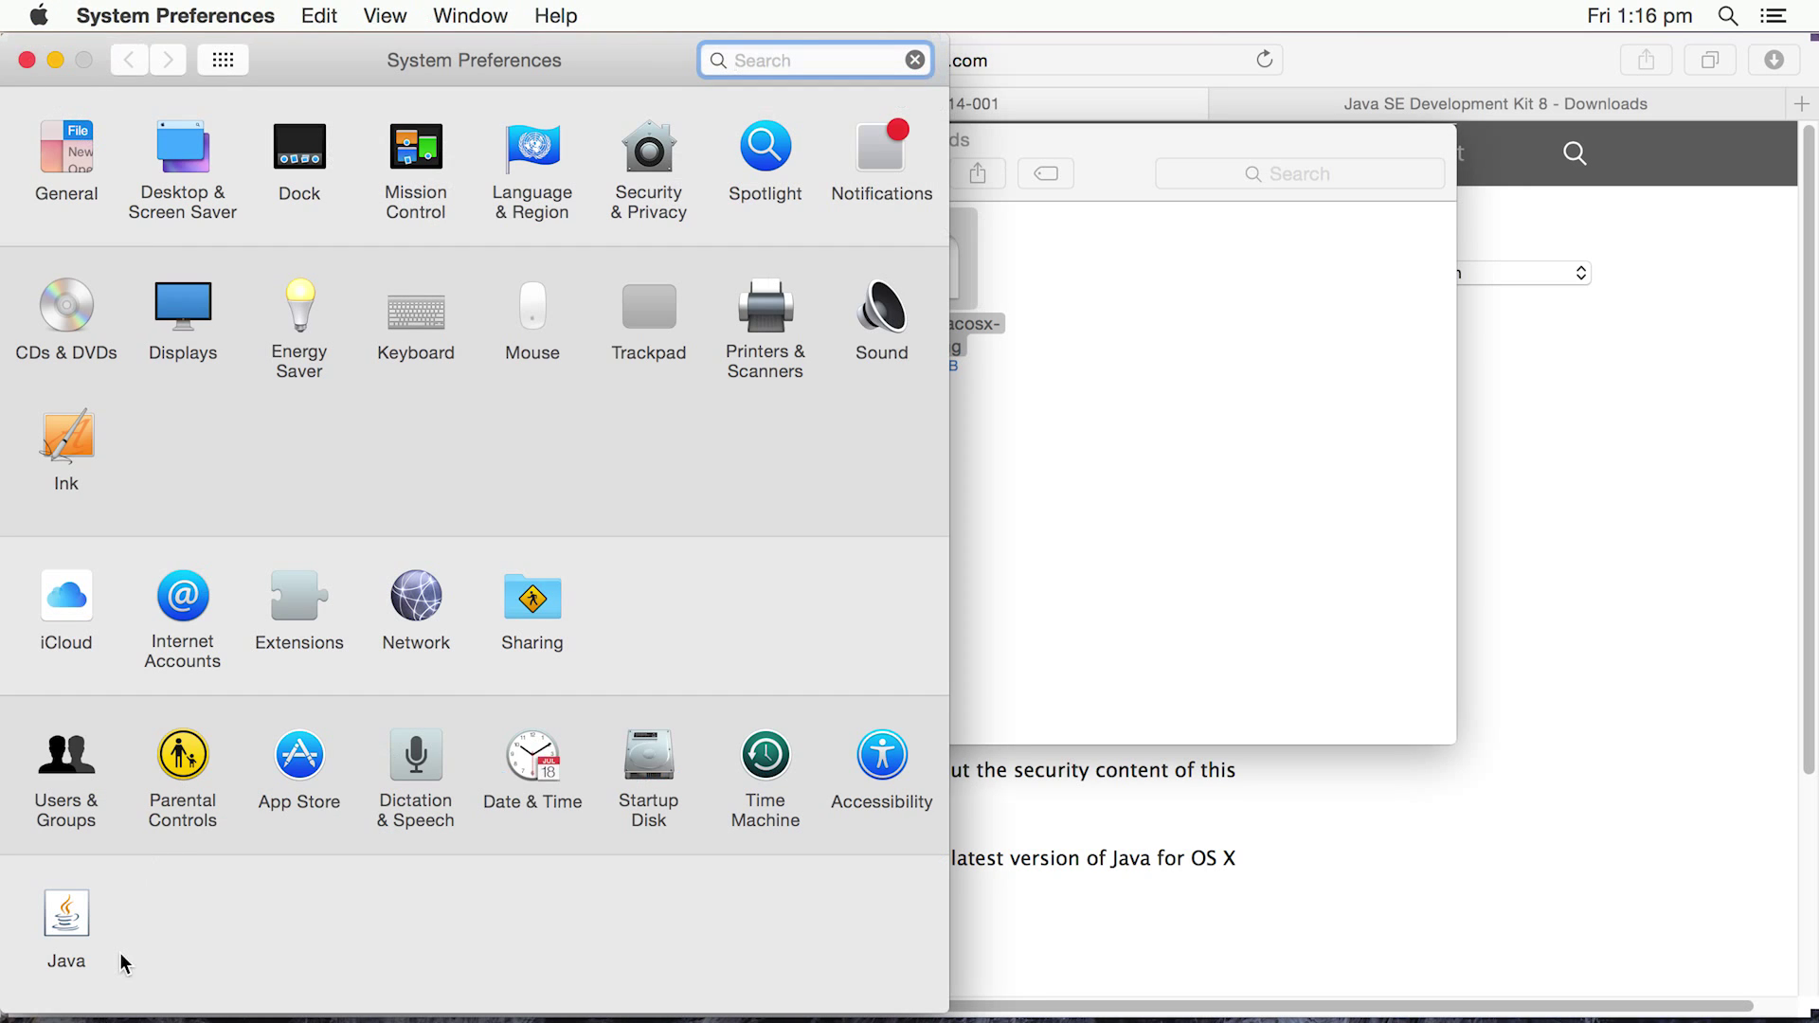
pyautogui.click(67, 920)
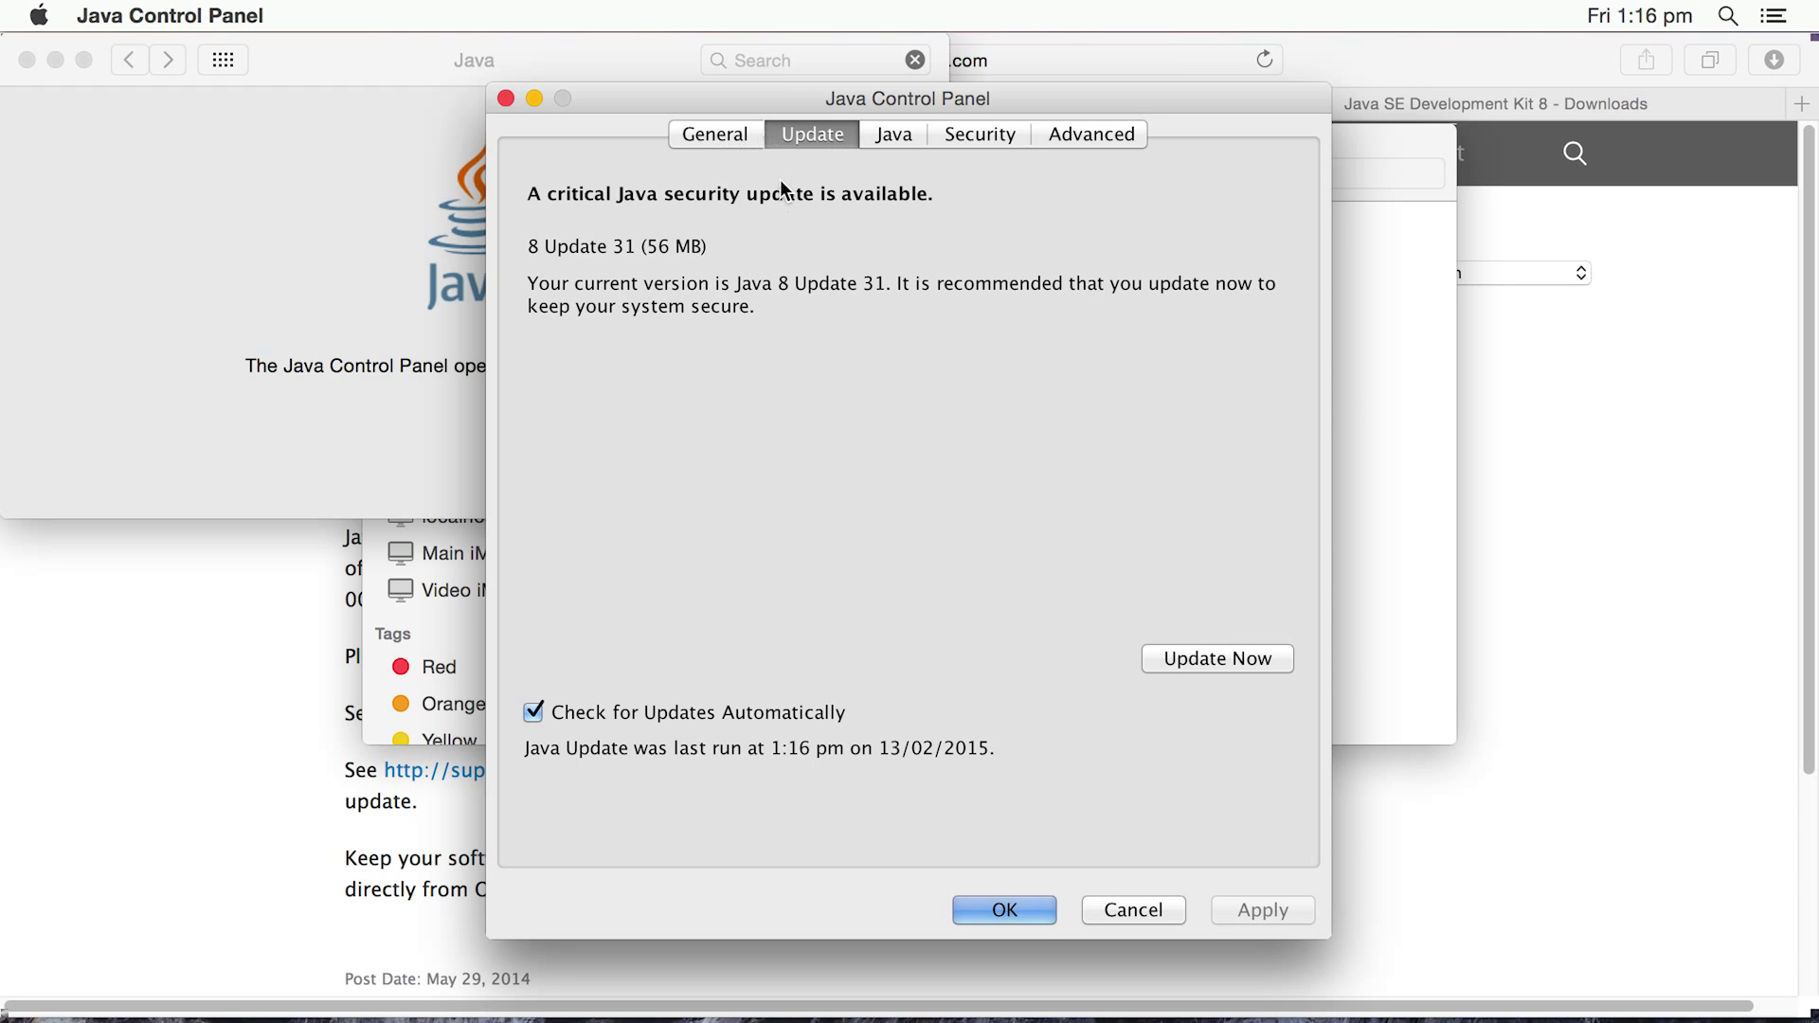
pyautogui.click(714, 133)
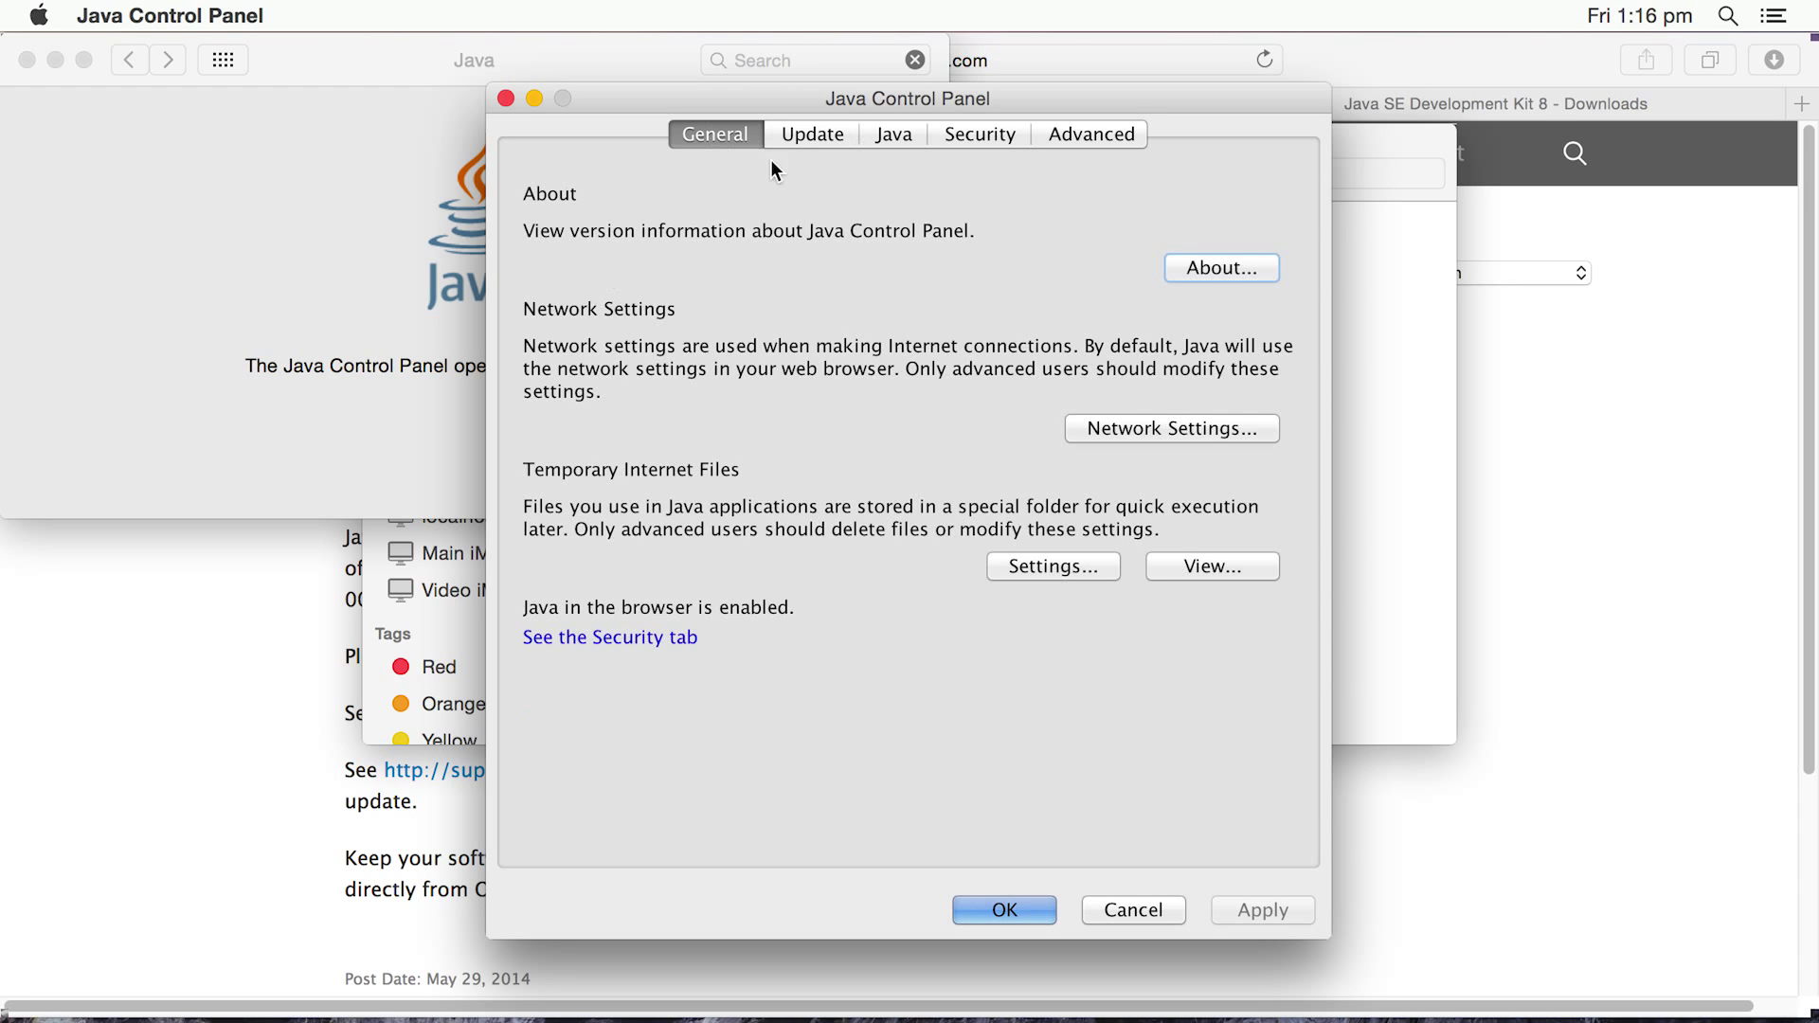
pyautogui.click(1221, 268)
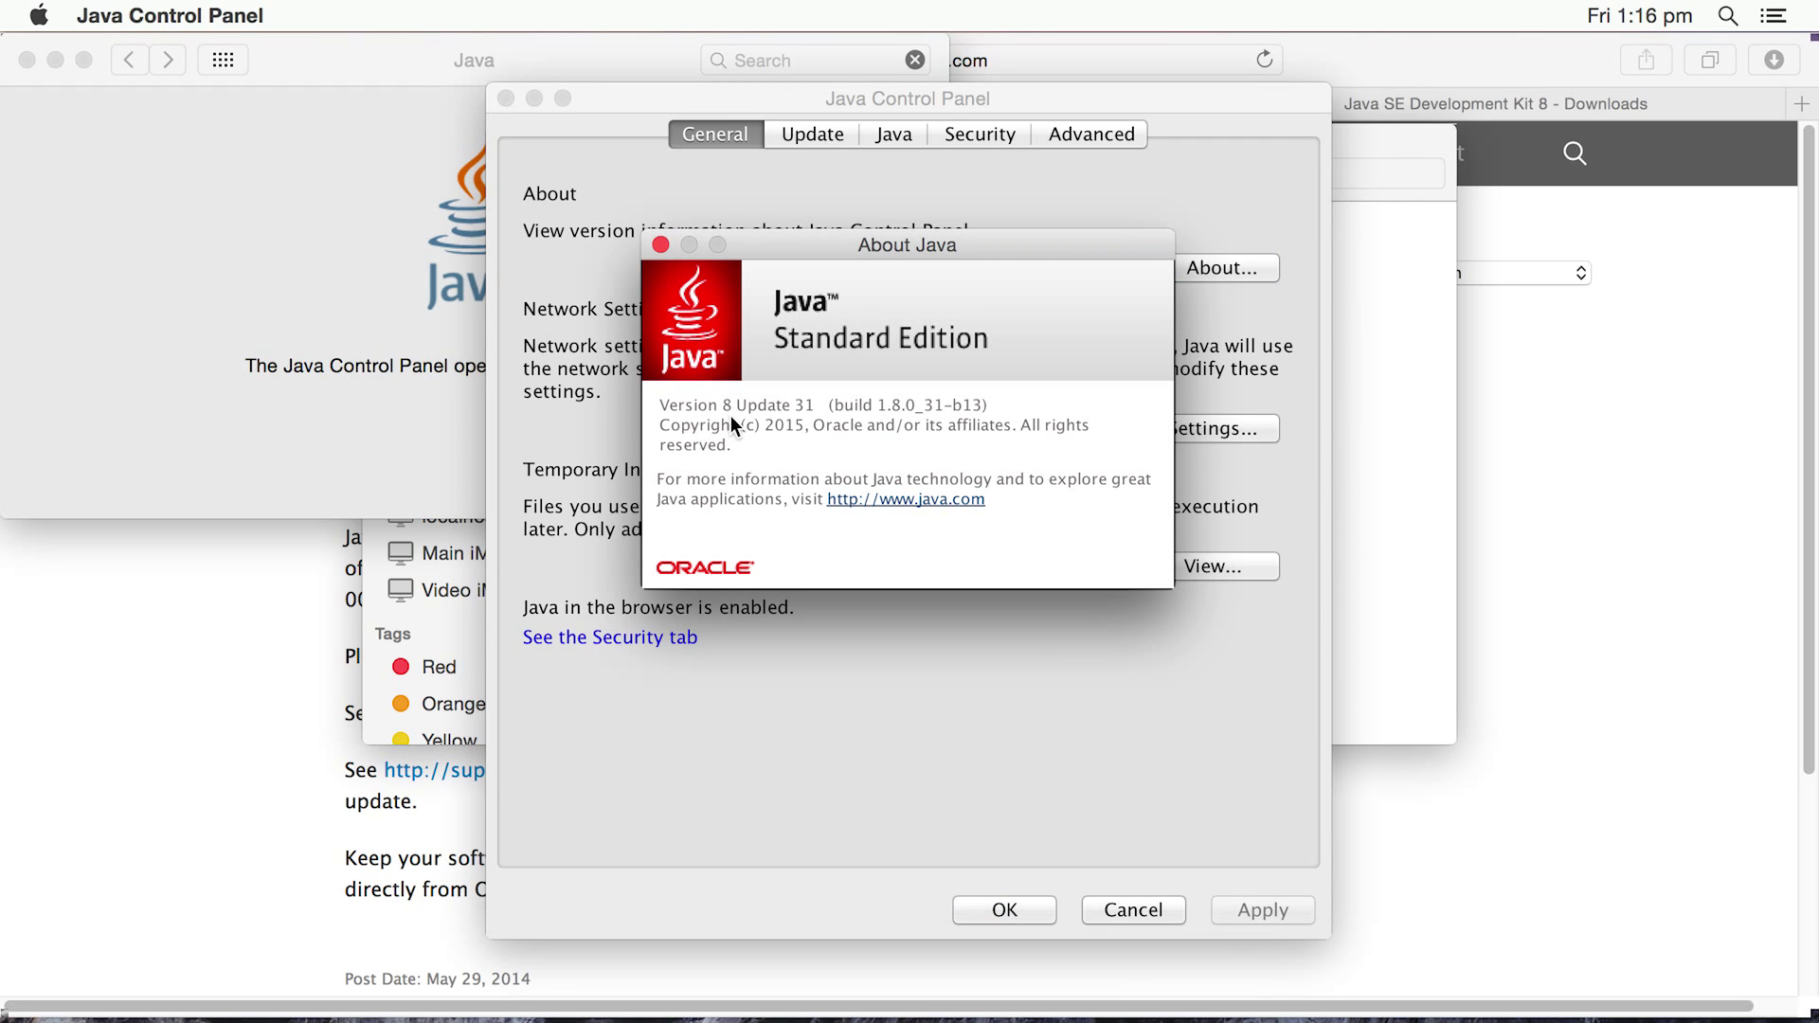
pyautogui.click(658, 245)
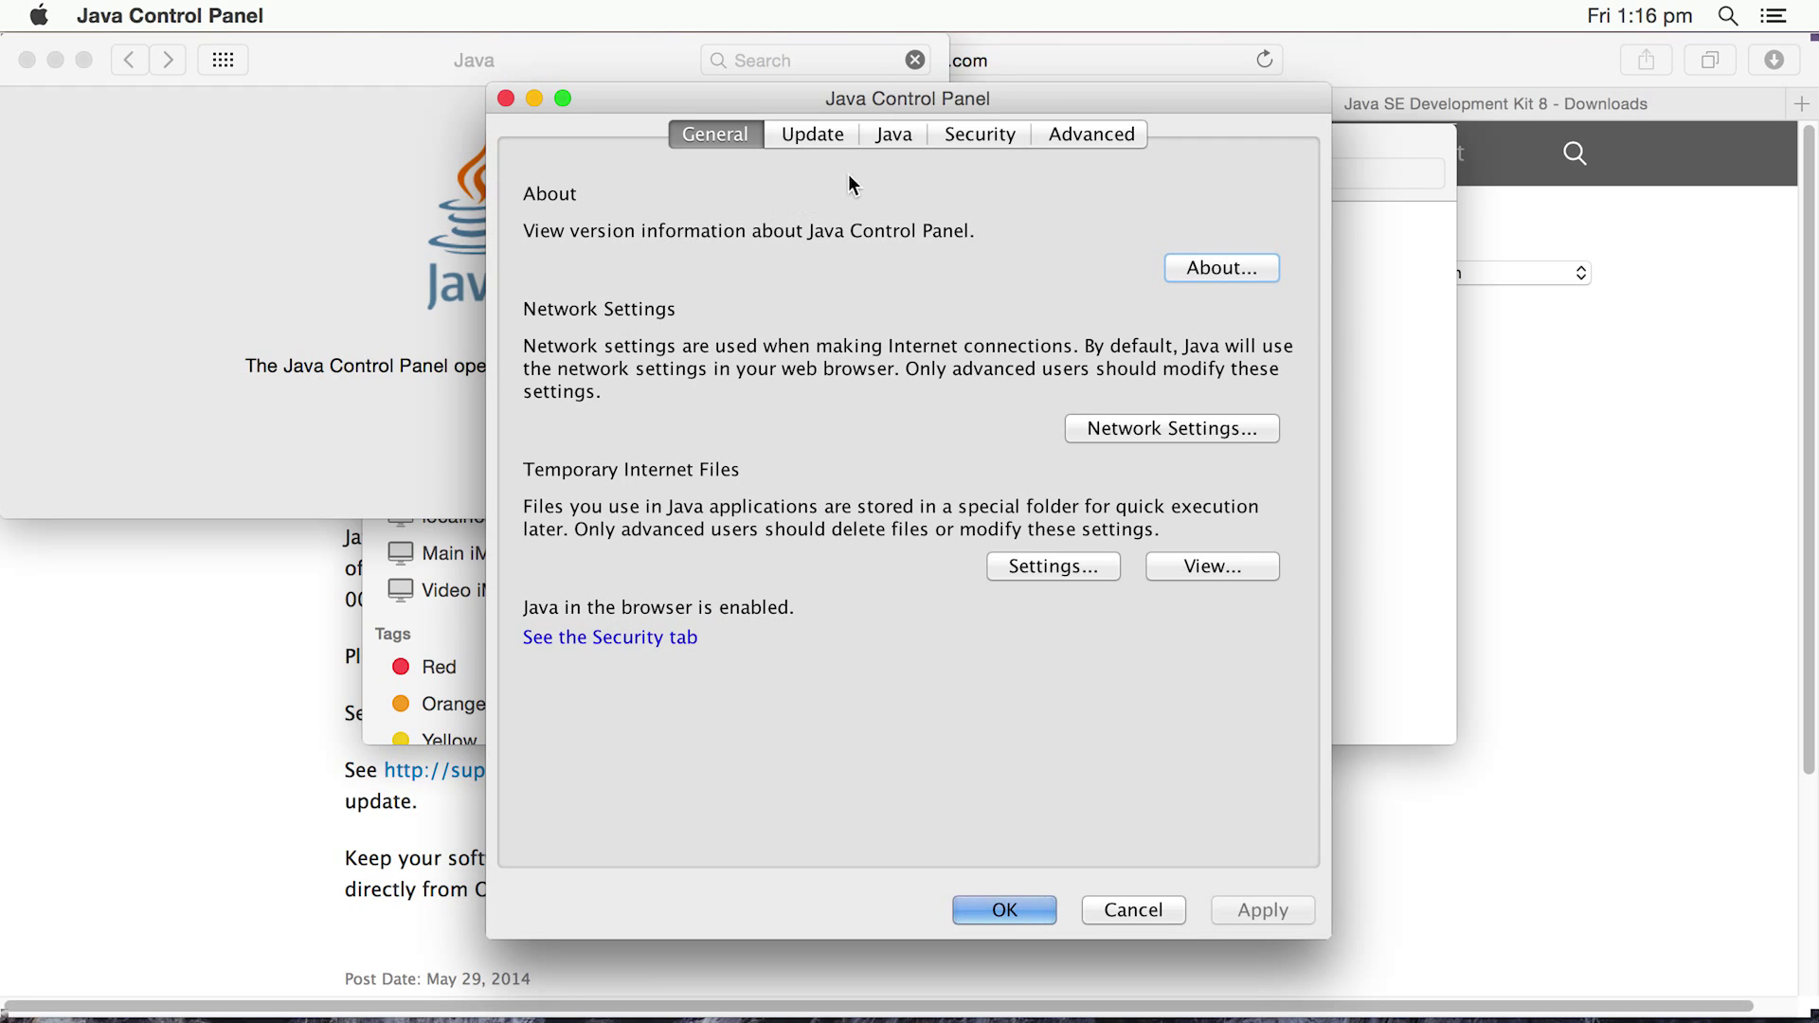
pyautogui.click(821, 137)
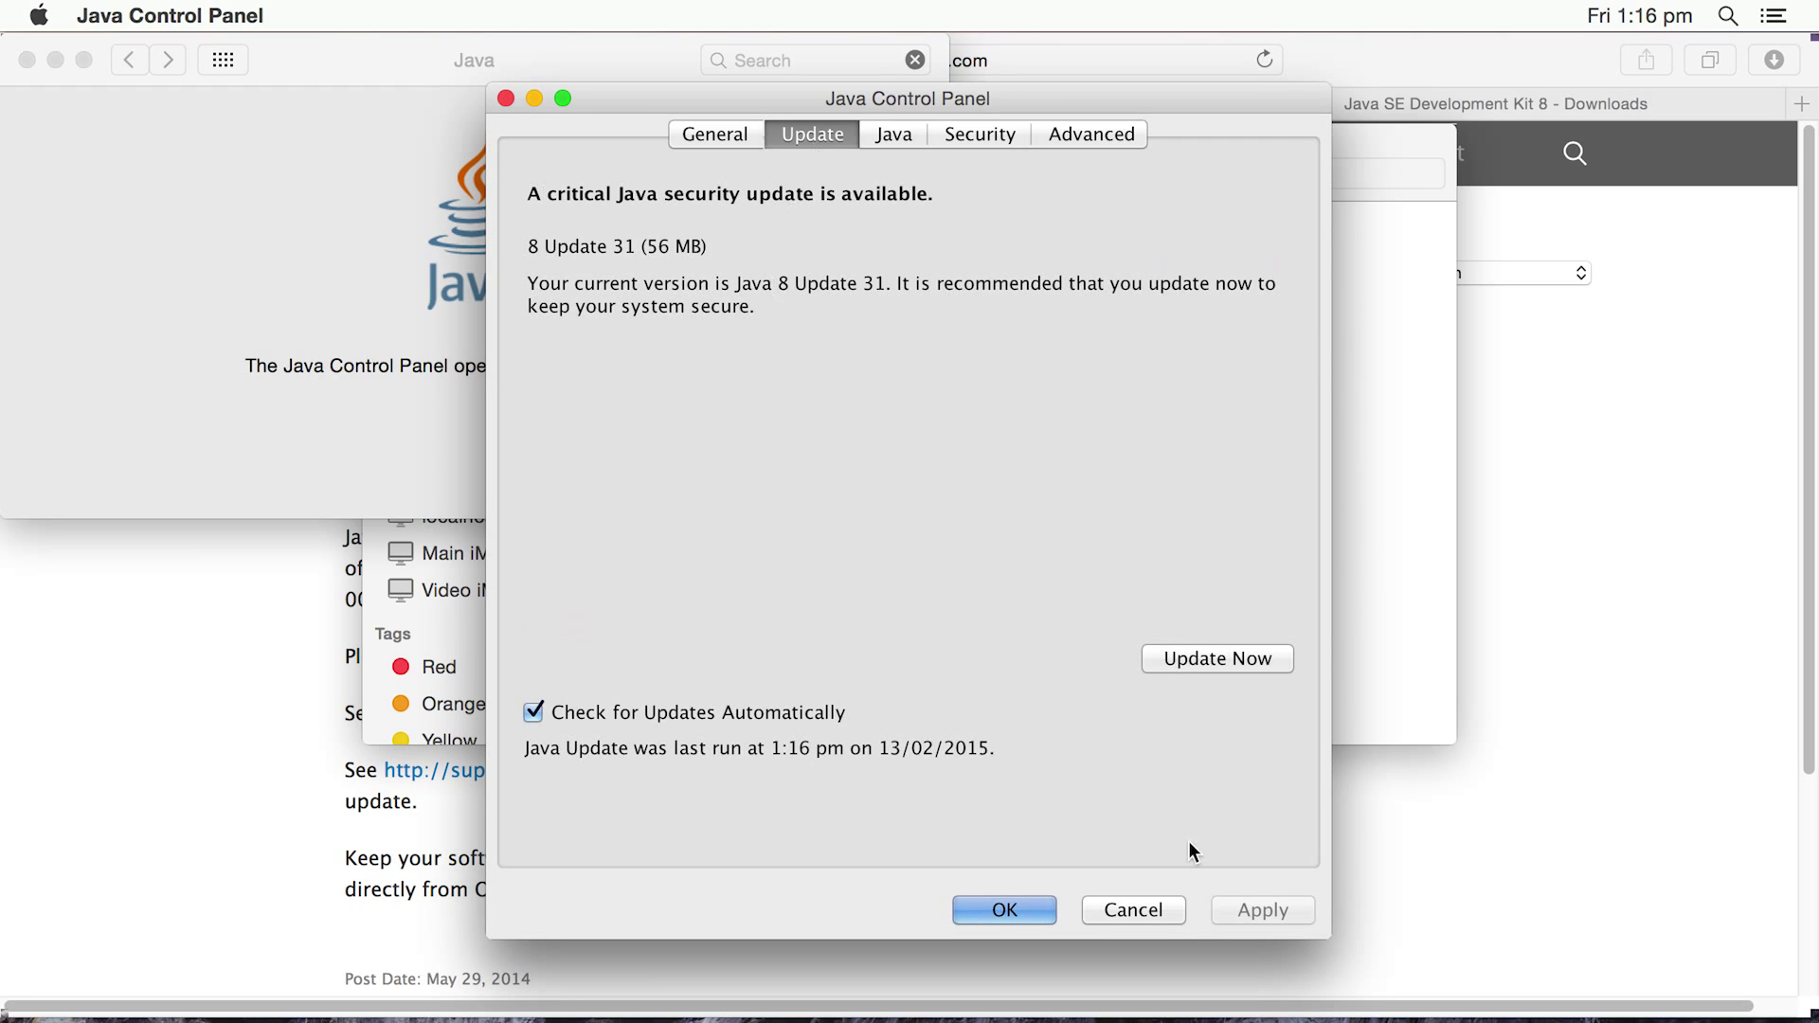